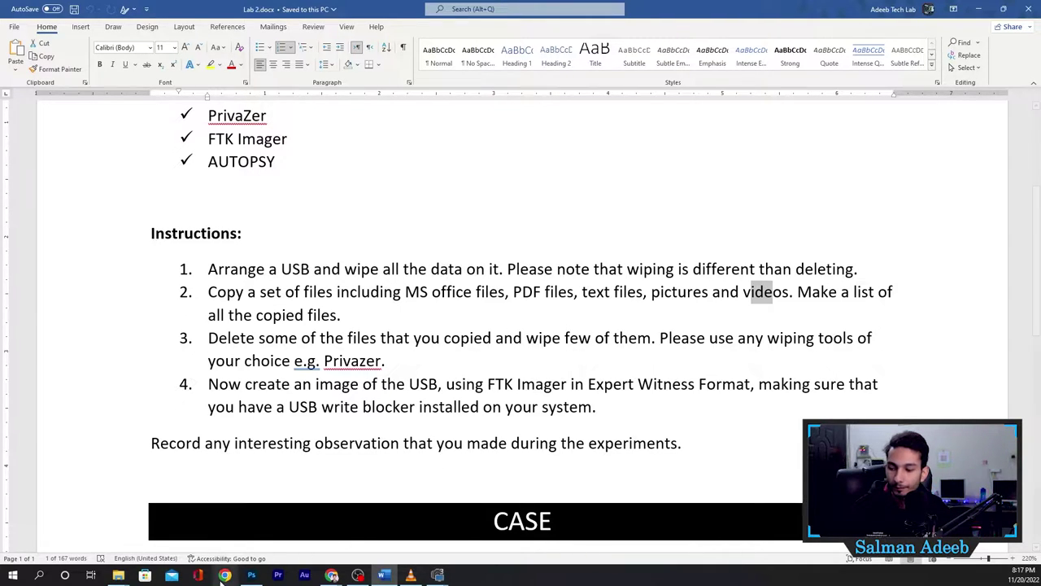
Switch to File Explorer and copy the set of Word, PDF and picture files onto the empty USB (E:) drive.
key("alt+Tab")
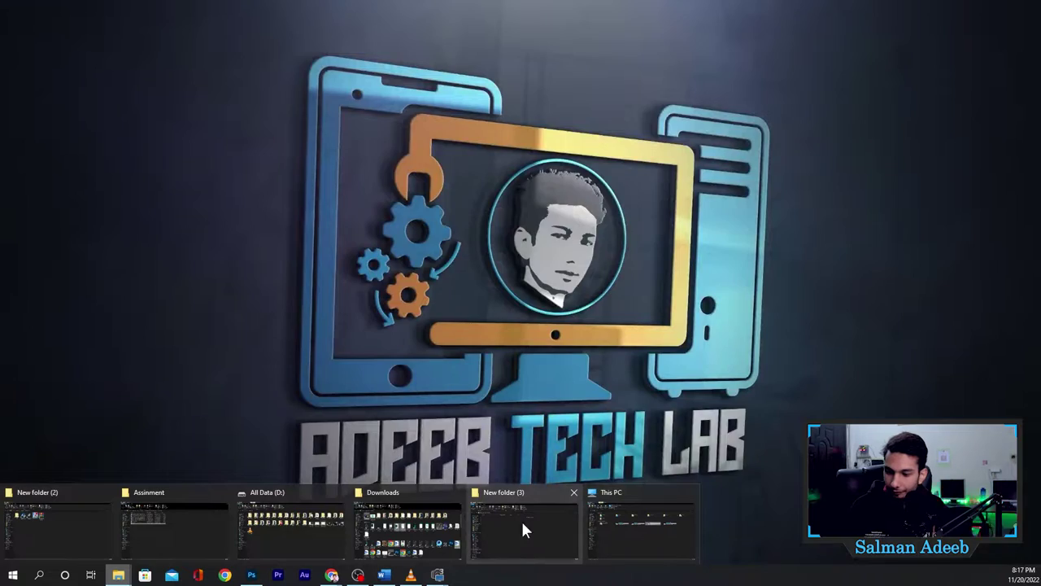
left_click(520, 520)
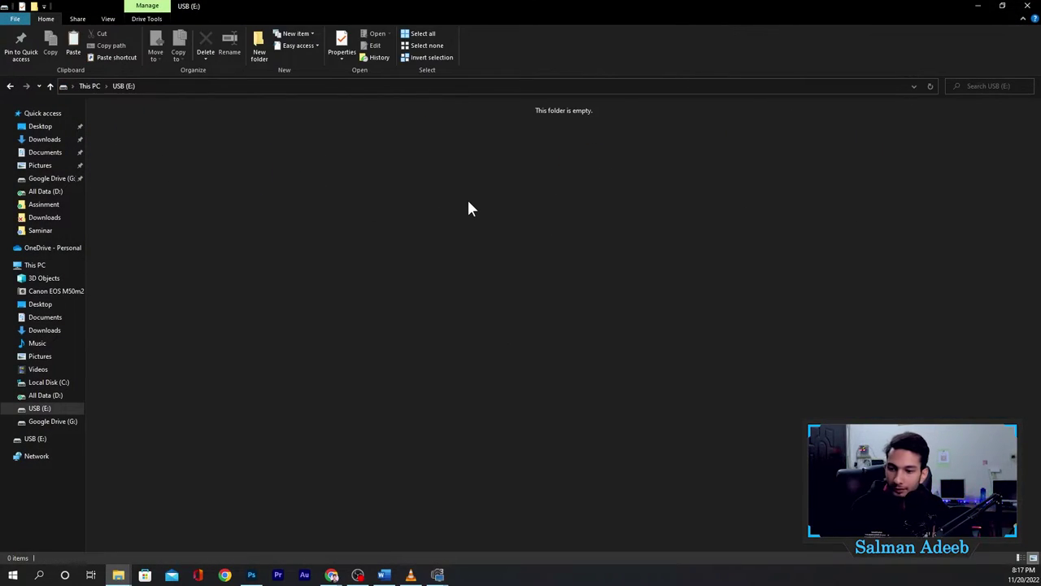
left_click_drag(364, 203, 122, 134)
left_click(567, 286)
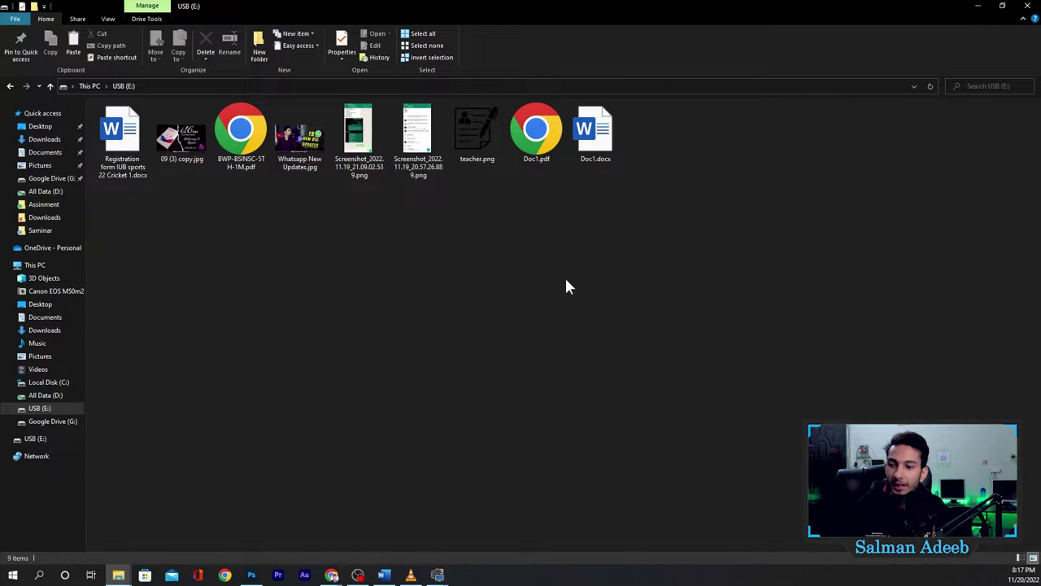
Reopen the USB (E:) drive from This PC to review the copied files.
left_click(36, 264)
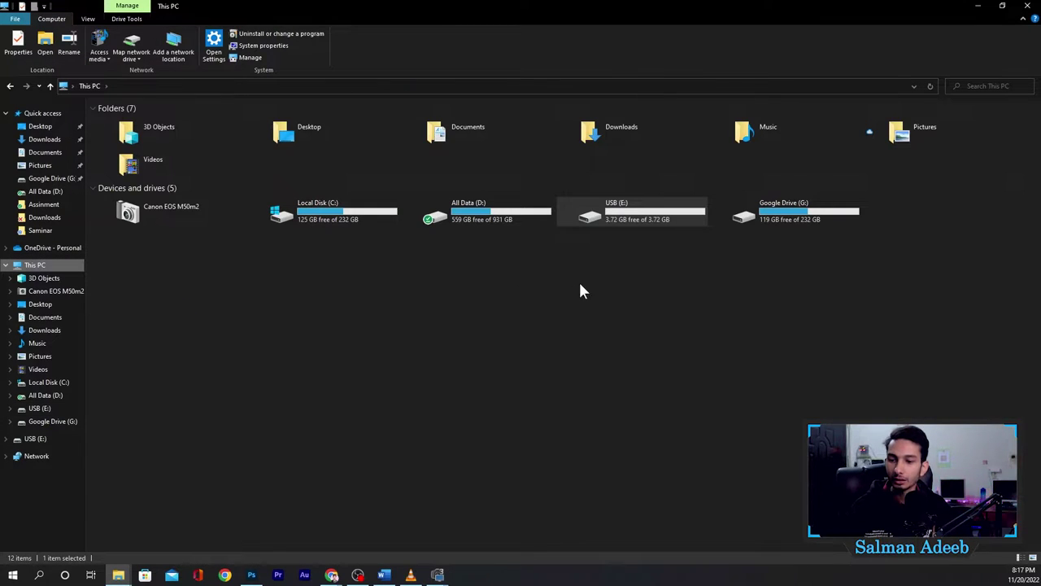
left_click(636, 294)
double_click(619, 216)
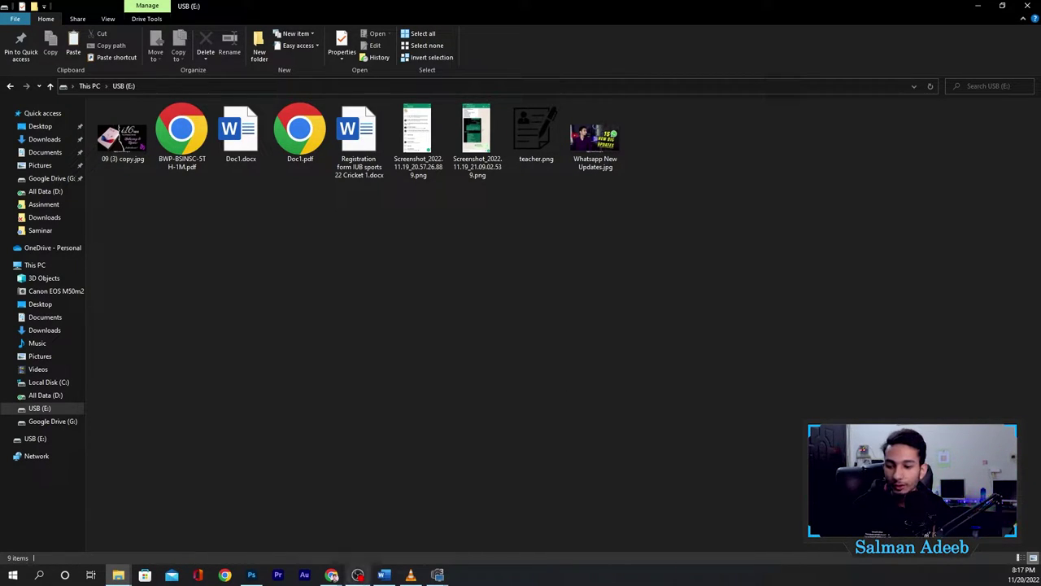
Switch to Word and read instructions 2 and 3 of Lab 2.docx on listing, deleting and wiping the copied files.
left_click(383, 575)
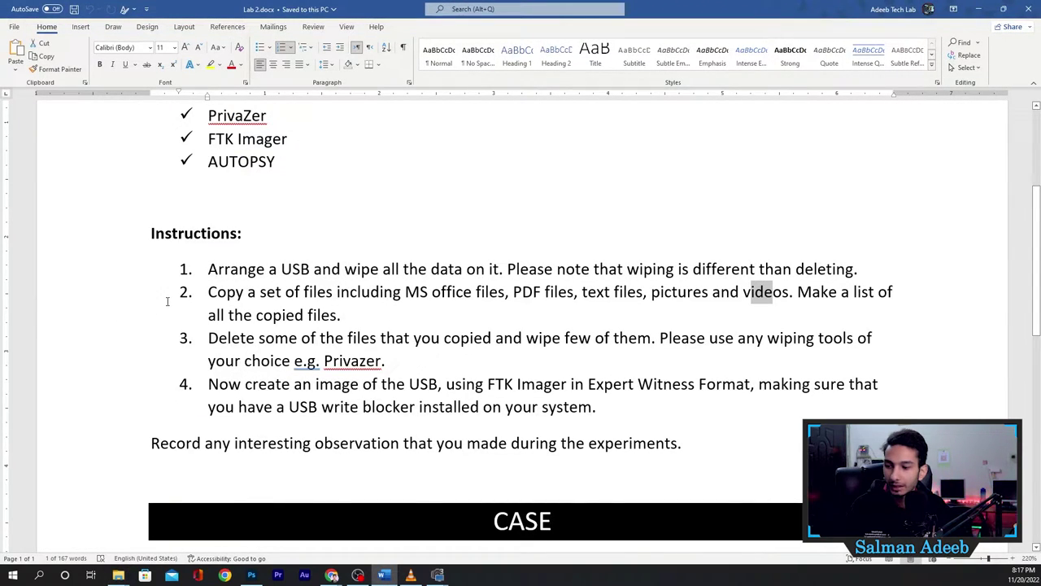
left_click(83, 294)
left_click_drag(209, 315, 305, 315)
left_click(102, 347)
left_click(228, 338)
left_click_drag(216, 338, 275, 338)
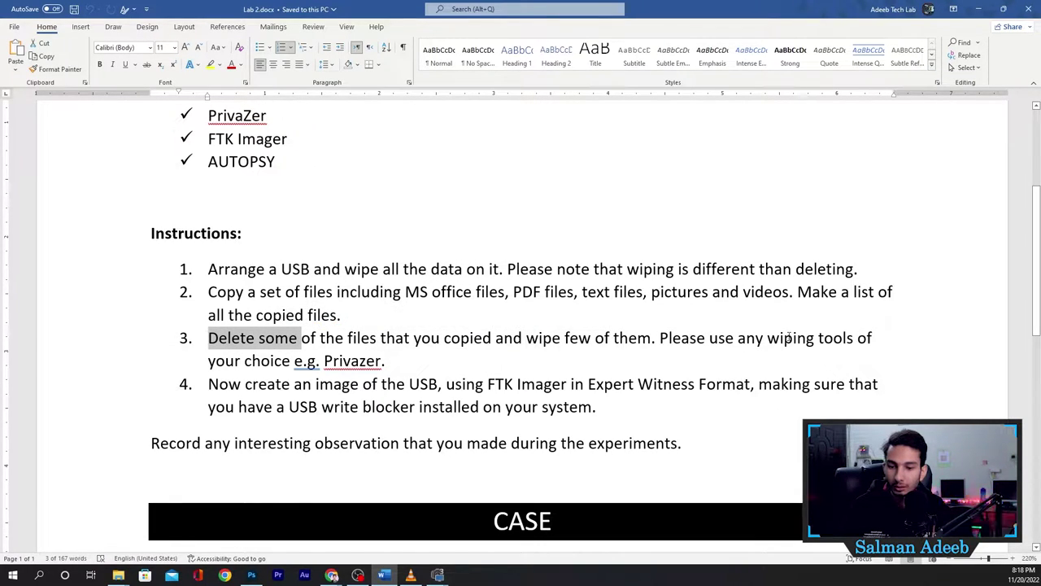
left_click_drag(783, 338, 794, 339)
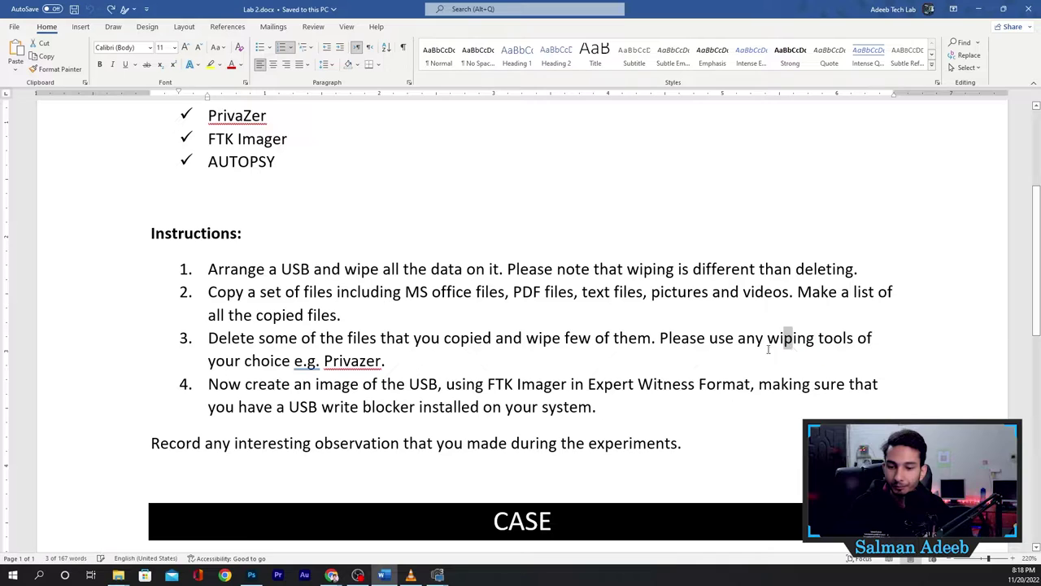
double_click(356, 360)
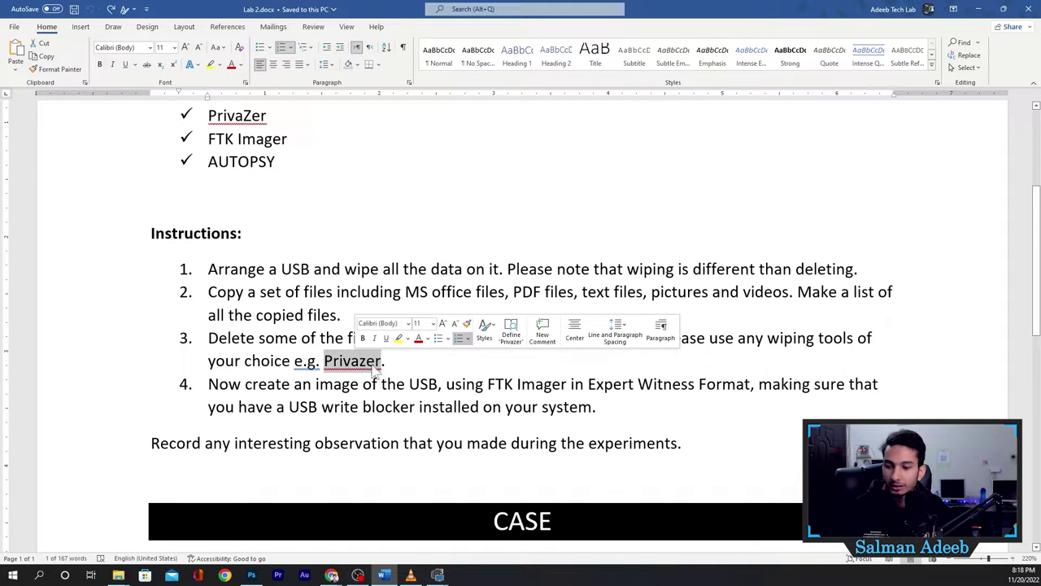
left_click(352, 360)
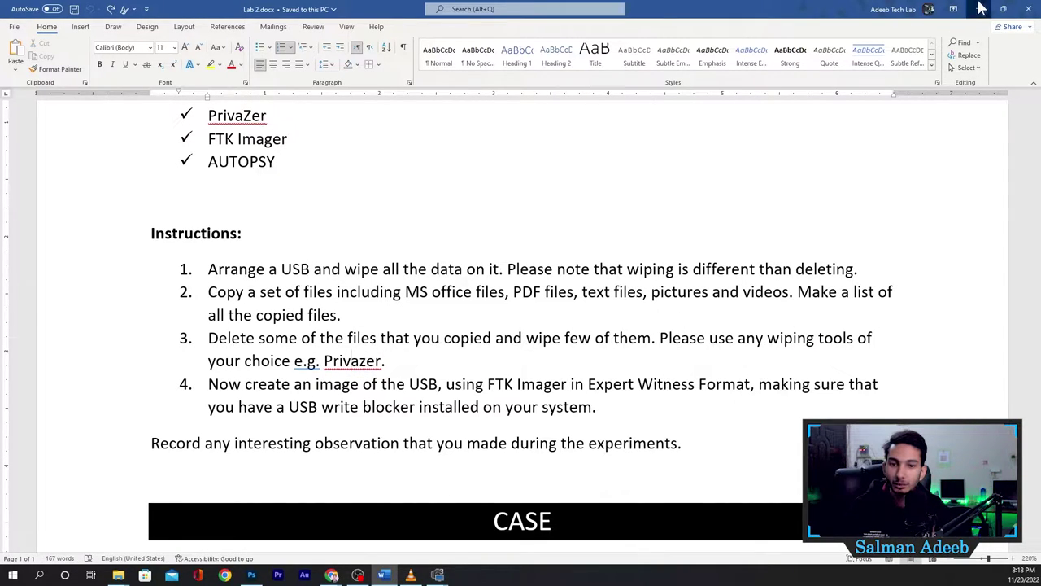
Permanently delete Whatsapp New Updates.jpg, Screenshot_2022.11.19_20.57.26.889.png and BWP-BSINSC-5TH-1M.pdf from the USB (E:) drive in File Explorer.
key("alt+Tab")
left_click(594, 138)
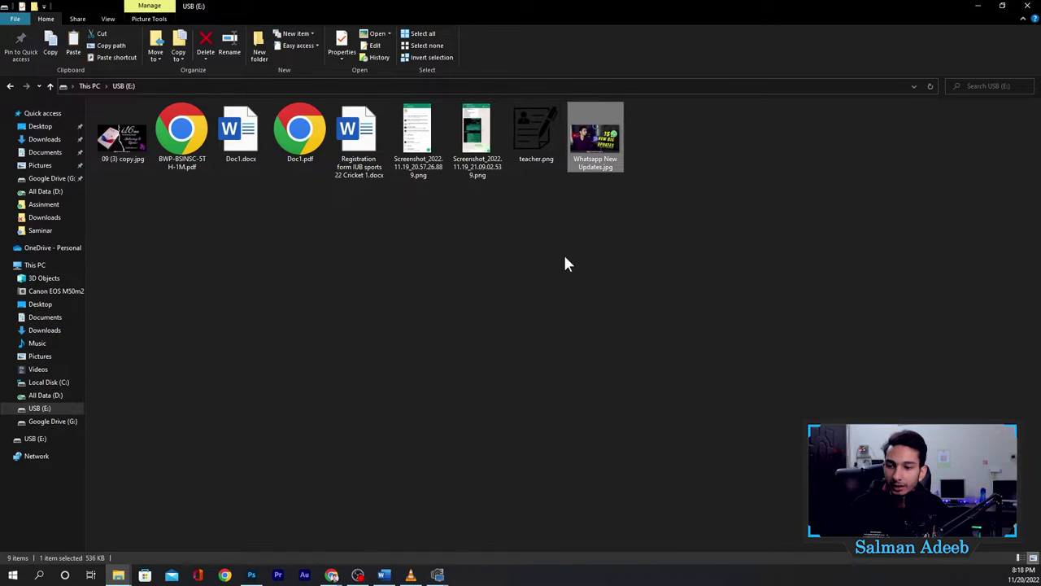
left_click(417, 139, "ctrl")
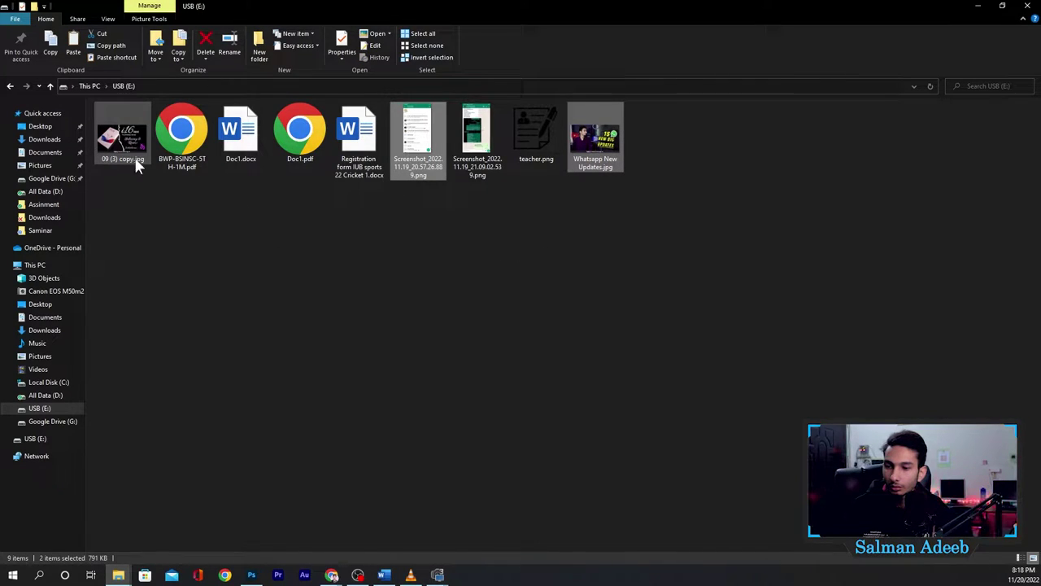
left_click(183, 140, "ctrl")
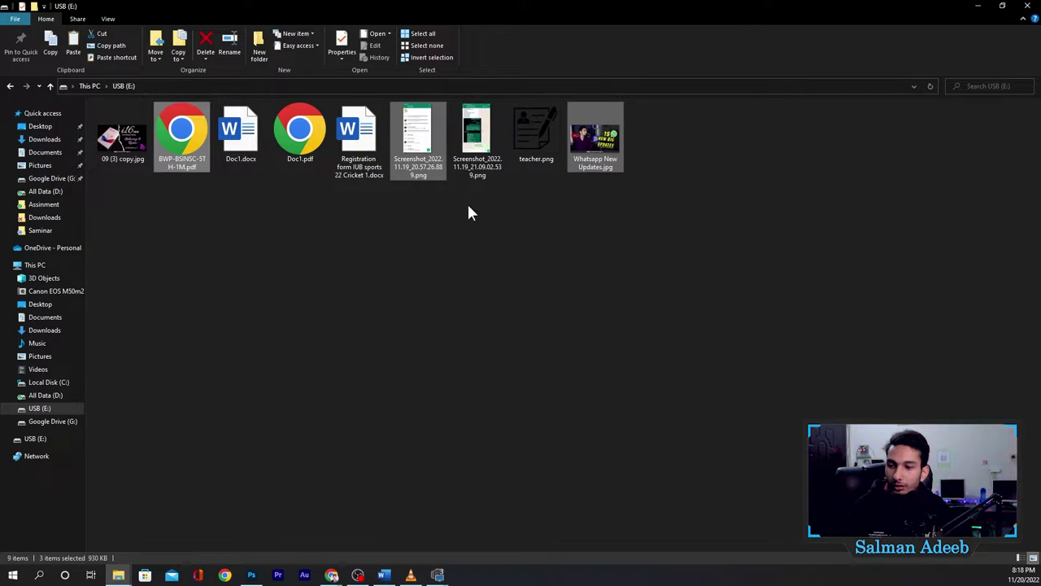
key("shift+Delete")
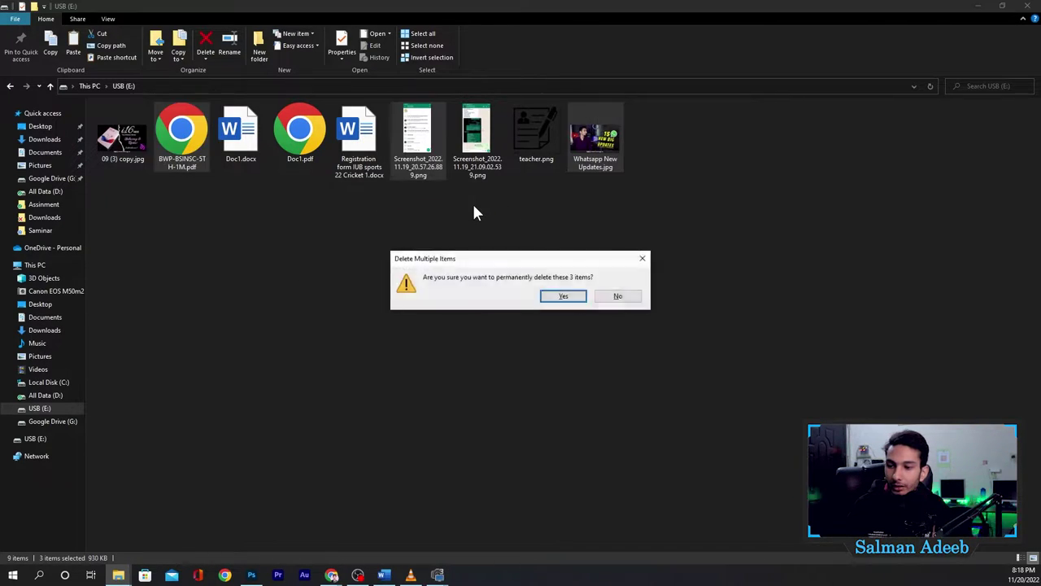
left_click(563, 296)
left_click_drag(483, 231, 106, 155)
left_click(569, 195)
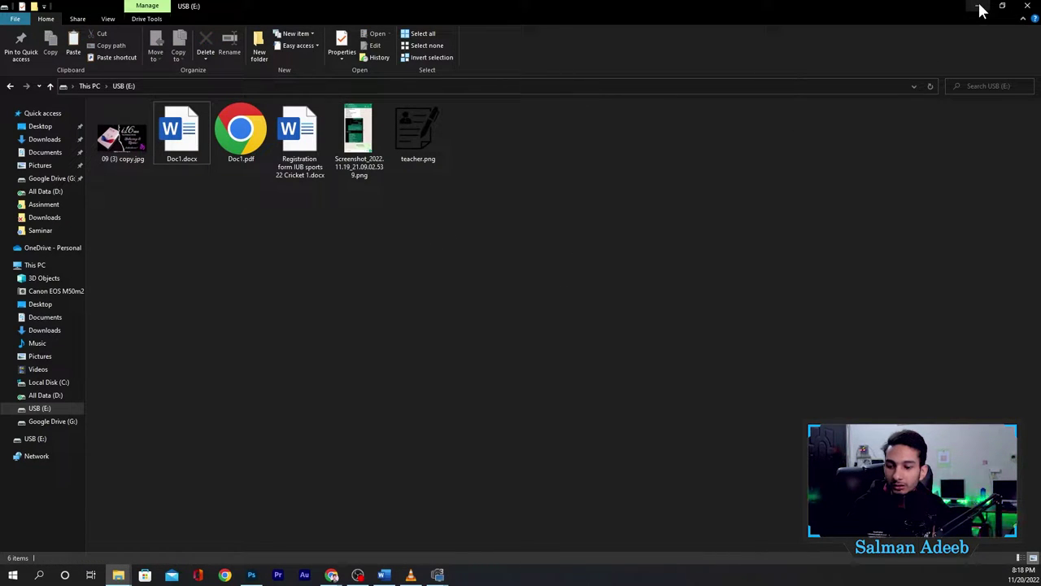
Launch PrivaZer and choose all remaining files on USB (E:) as sensitive files to delete without a trace.
left_click(12, 575)
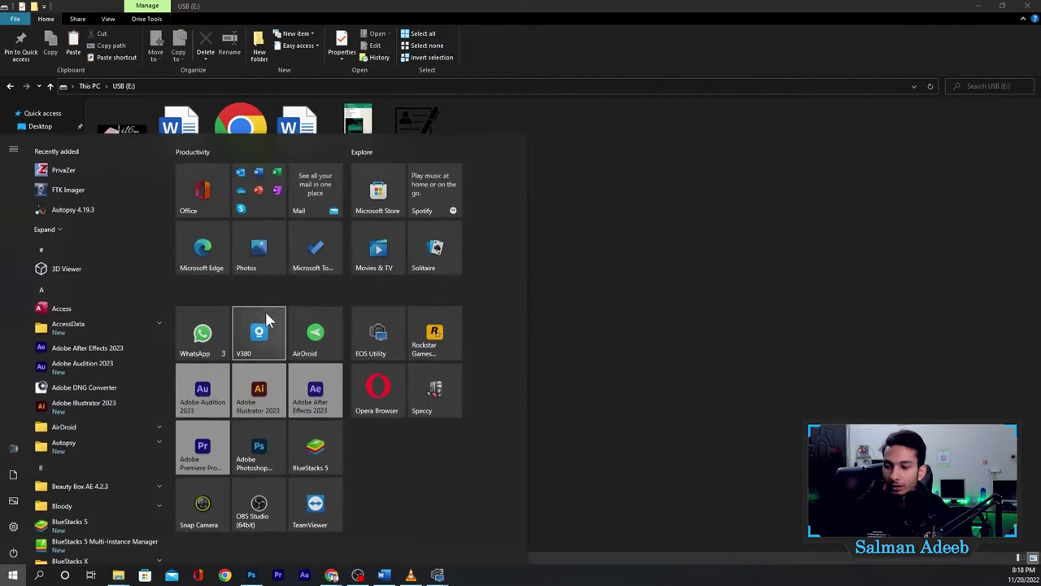
left_click(72, 167)
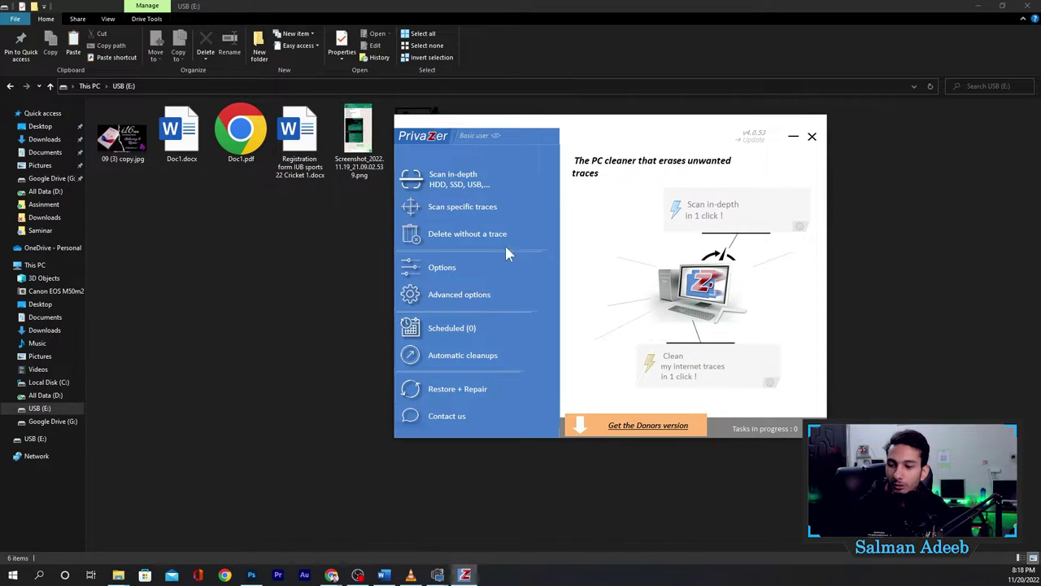
left_click(478, 238)
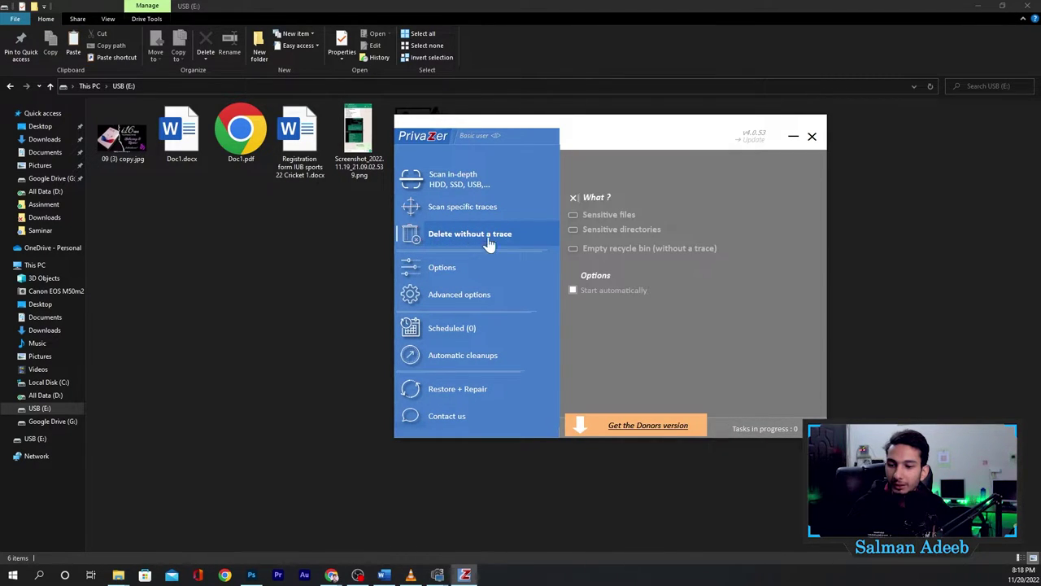
left_click(633, 218)
scroll(516, 314, "down", 1)
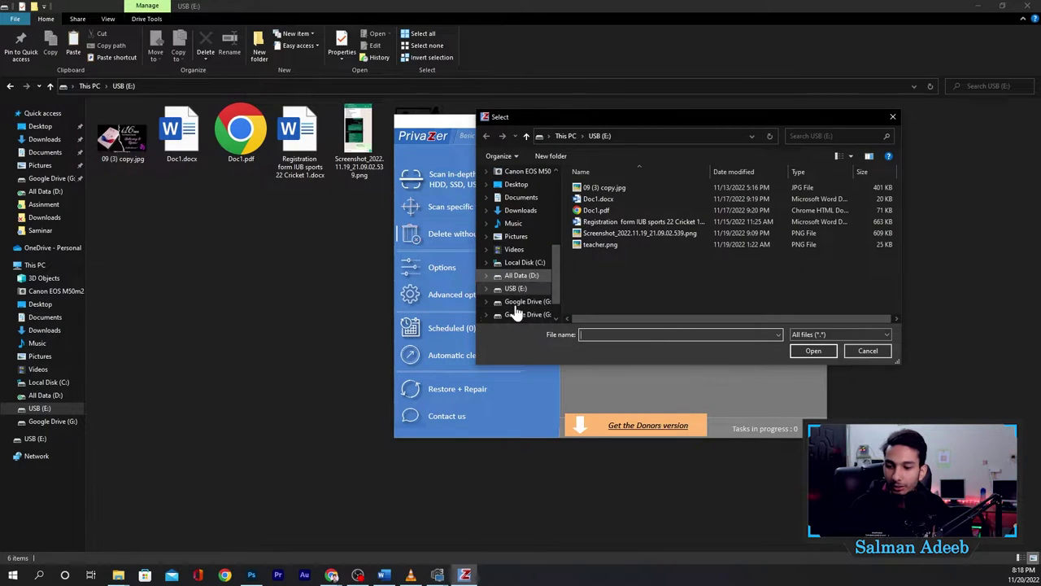
left_click_drag(635, 280, 588, 189)
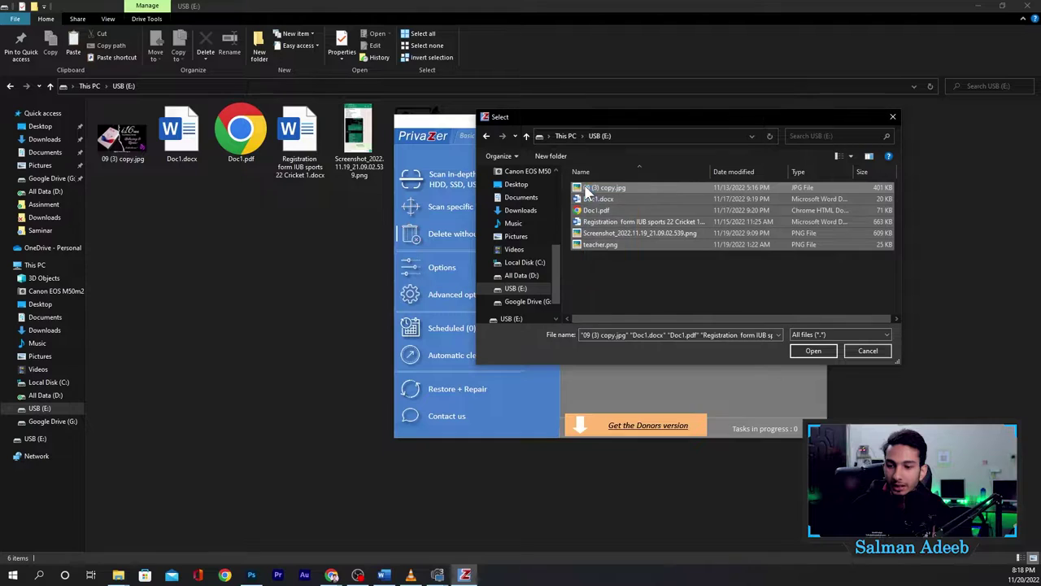
left_click(814, 351)
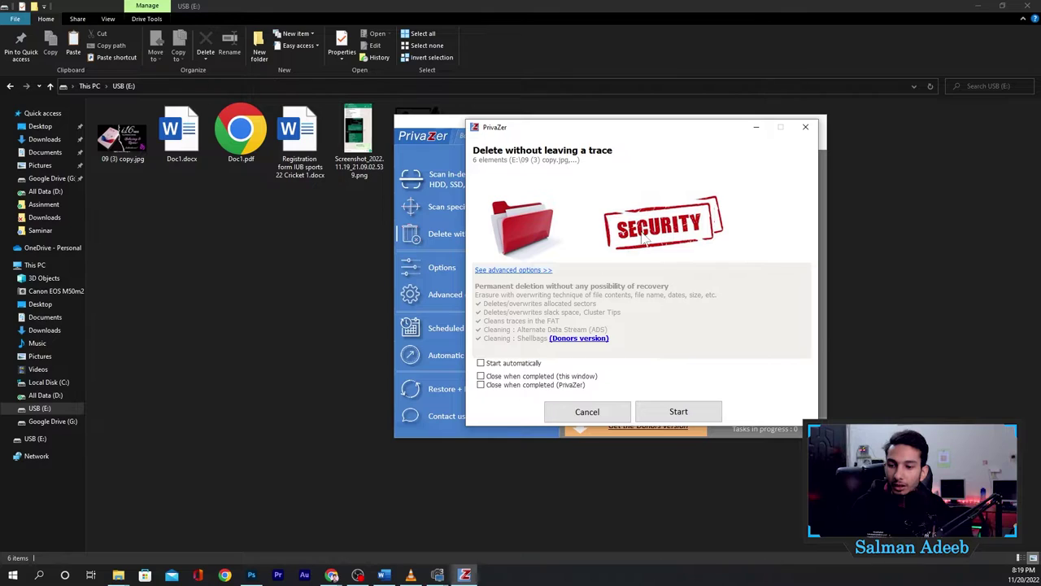
Run the deletion without a trace on the chosen USB files and close PrivaZer.
left_click(675, 412)
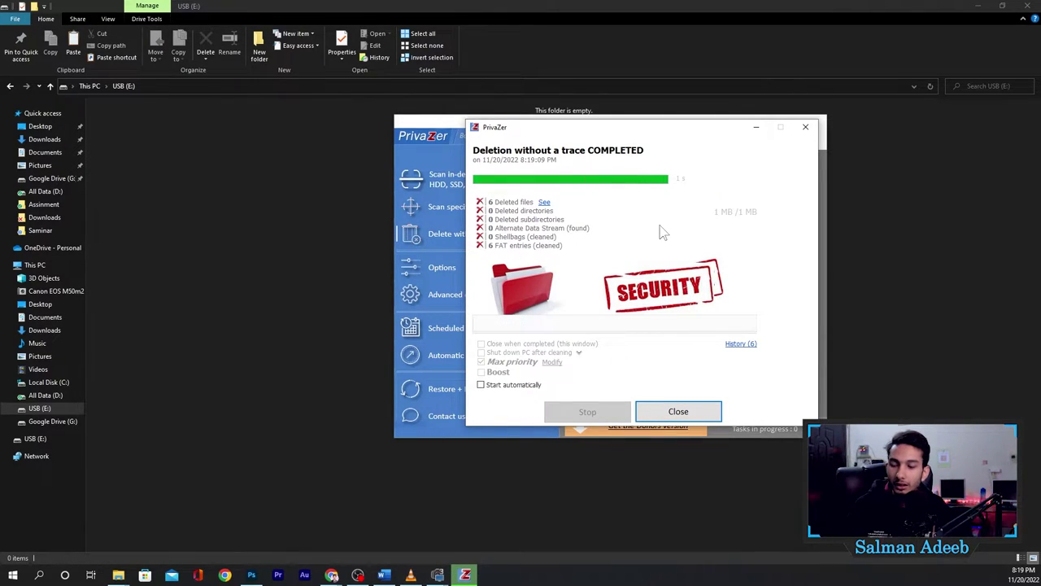
left_click(675, 411)
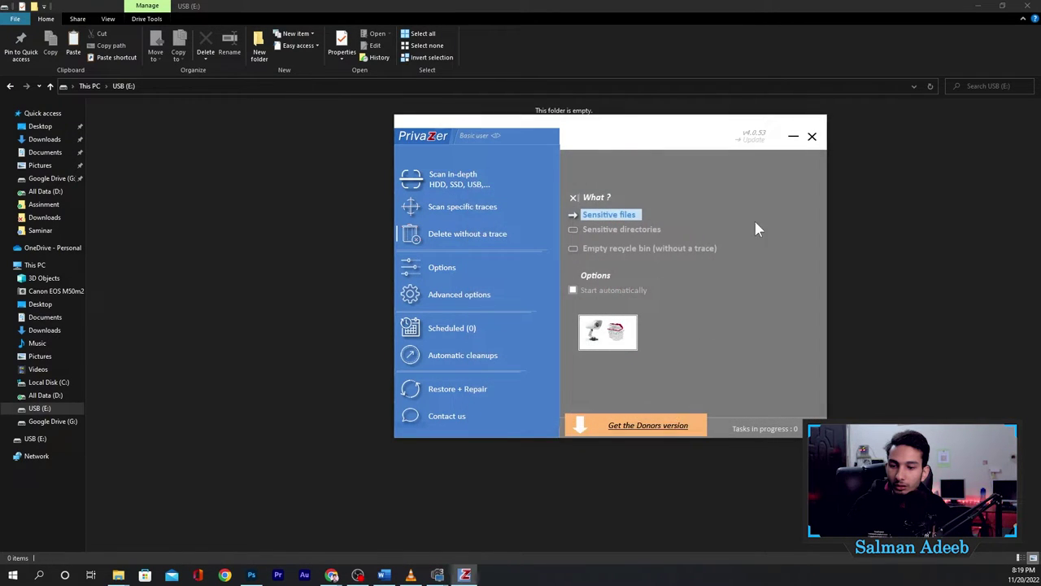
left_click(810, 137)
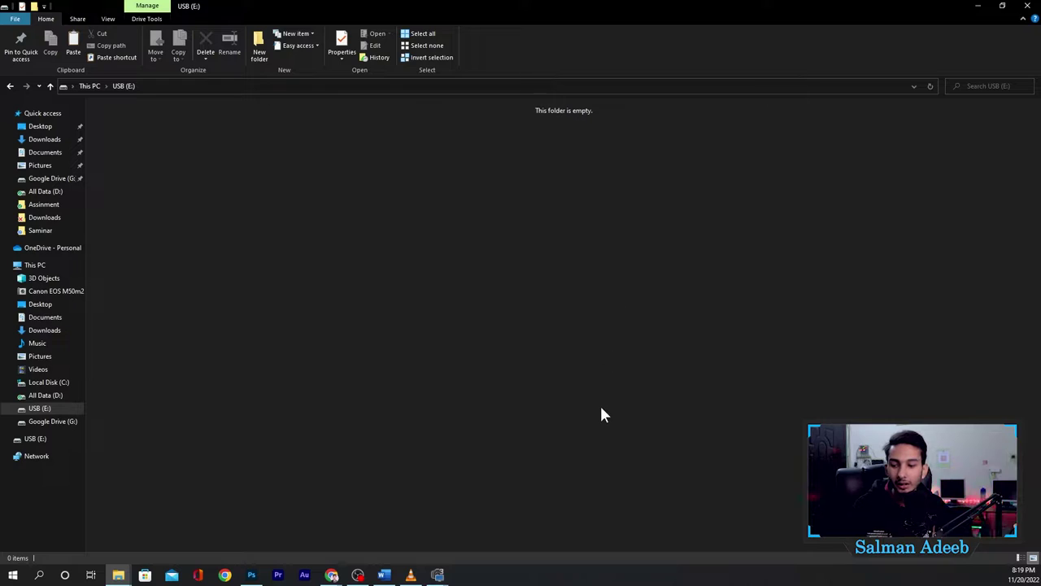
Switch to Word and read instruction 4 of Lab 2.docx on imaging the USB with FTK Imager and a USB write blocker.
left_click(383, 575)
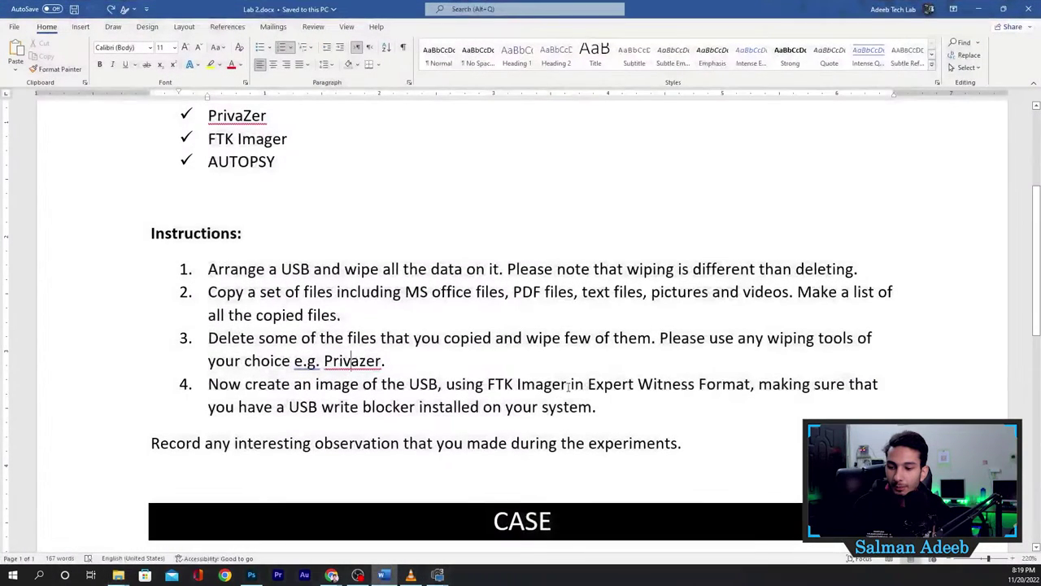
left_click(94, 340)
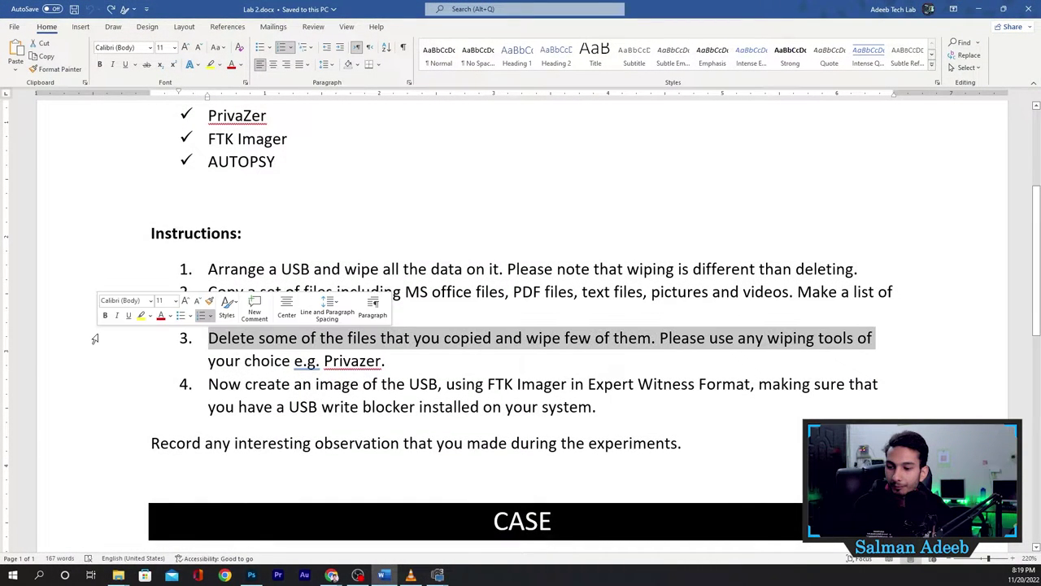
left_click(110, 387)
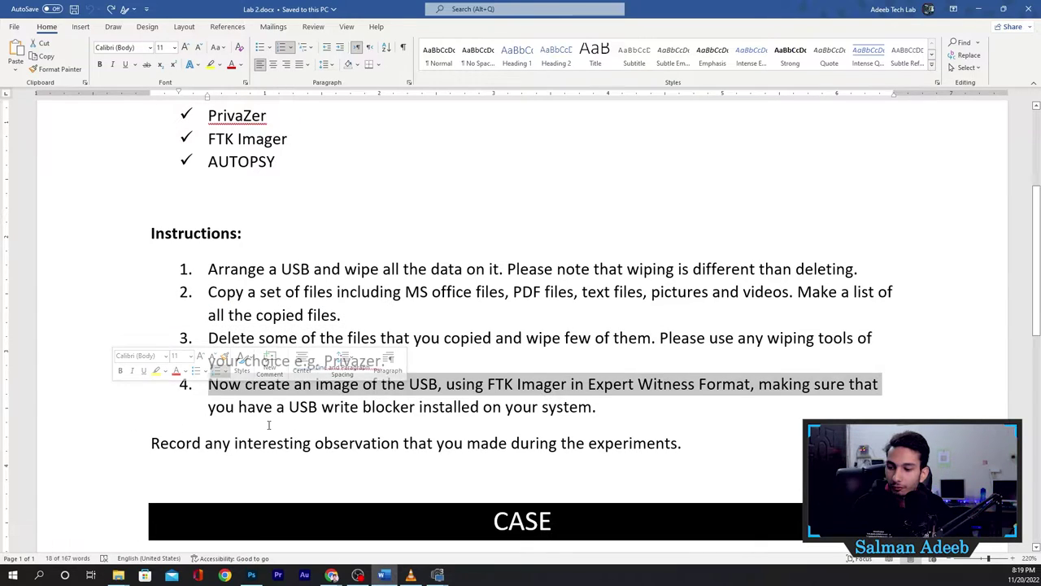
left_click(351, 407)
left_click_drag(246, 384, 362, 385)
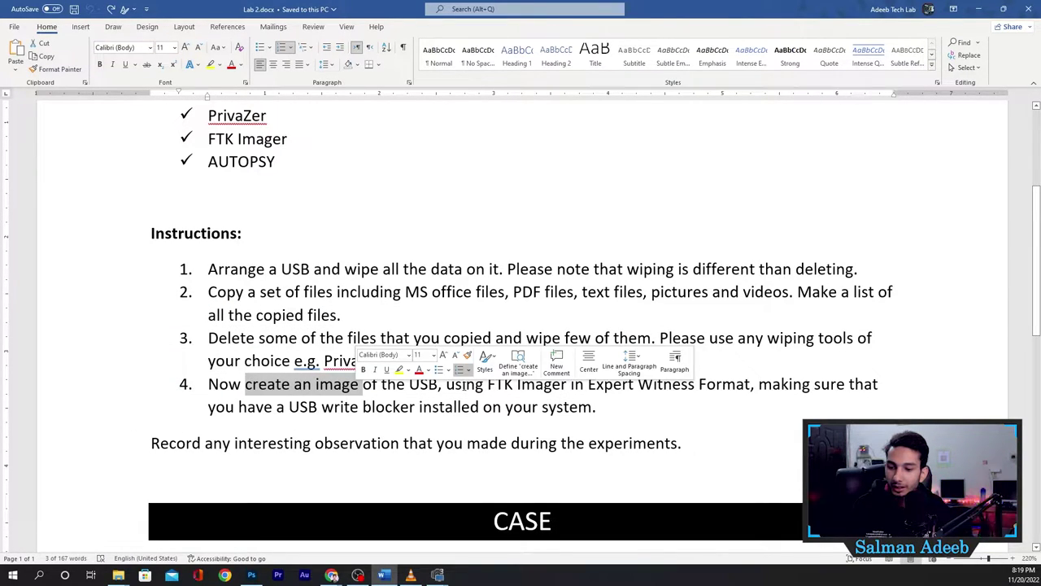
left_click_drag(488, 383, 567, 386)
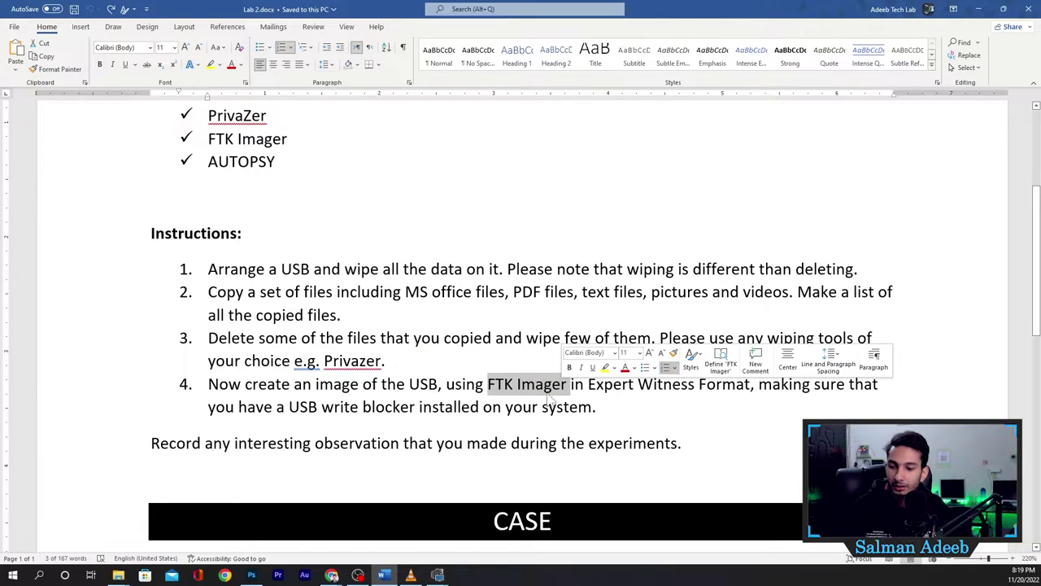
left_click(623, 386)
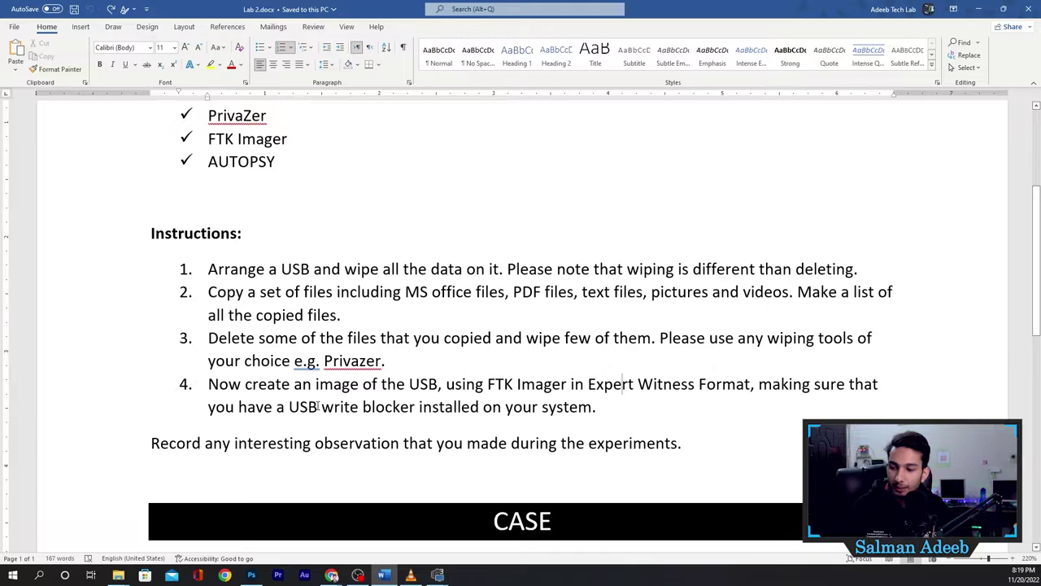
left_click_drag(289, 407, 418, 406)
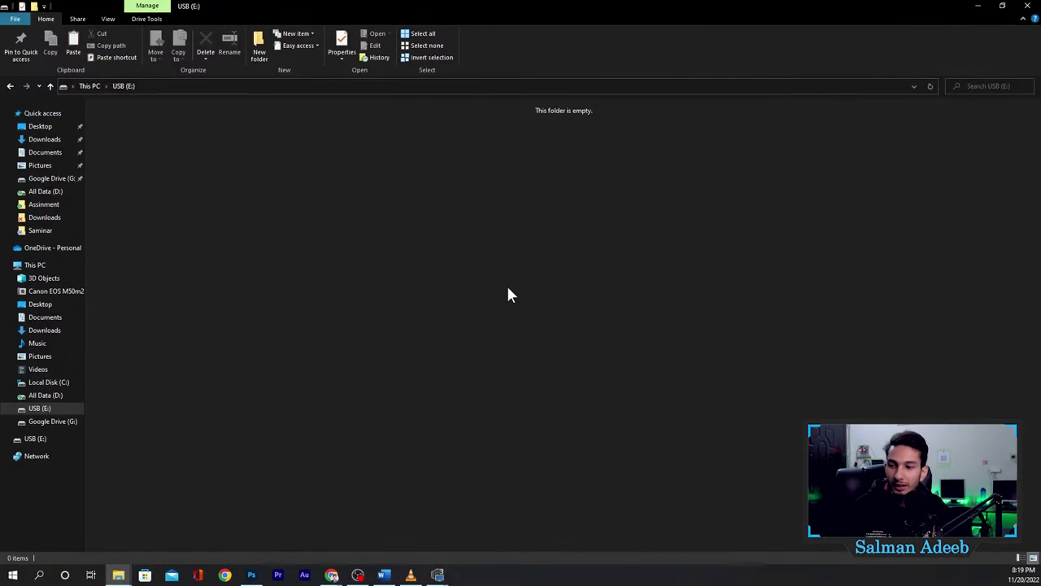
Open USB_Write_Blocker_ALL_Windows_v1.3.zip from New folder (2) in File Explorer and run the write blocker batch file inside it.
mouse_move(118, 573)
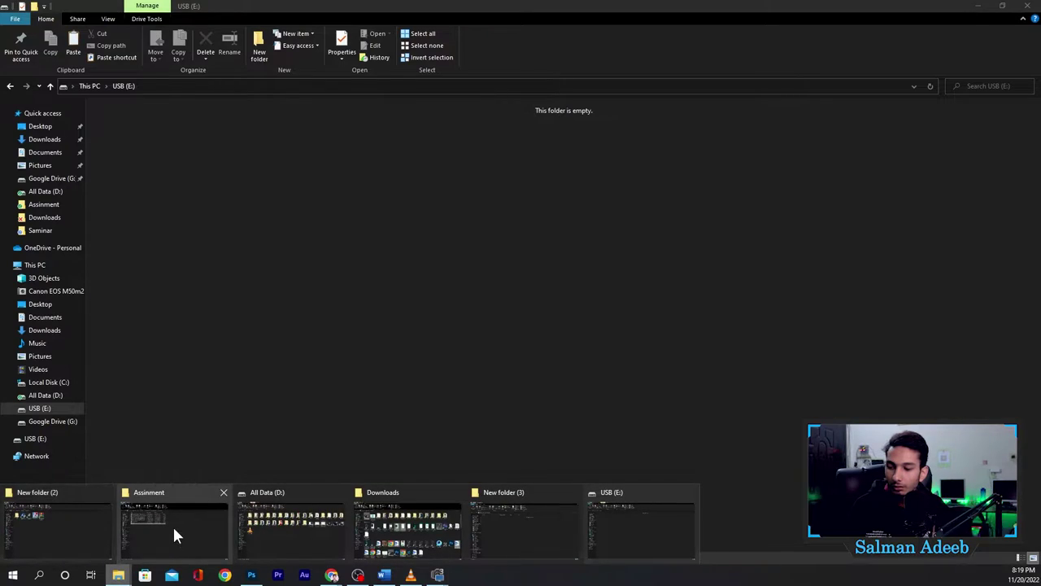
mouse_move(172, 528)
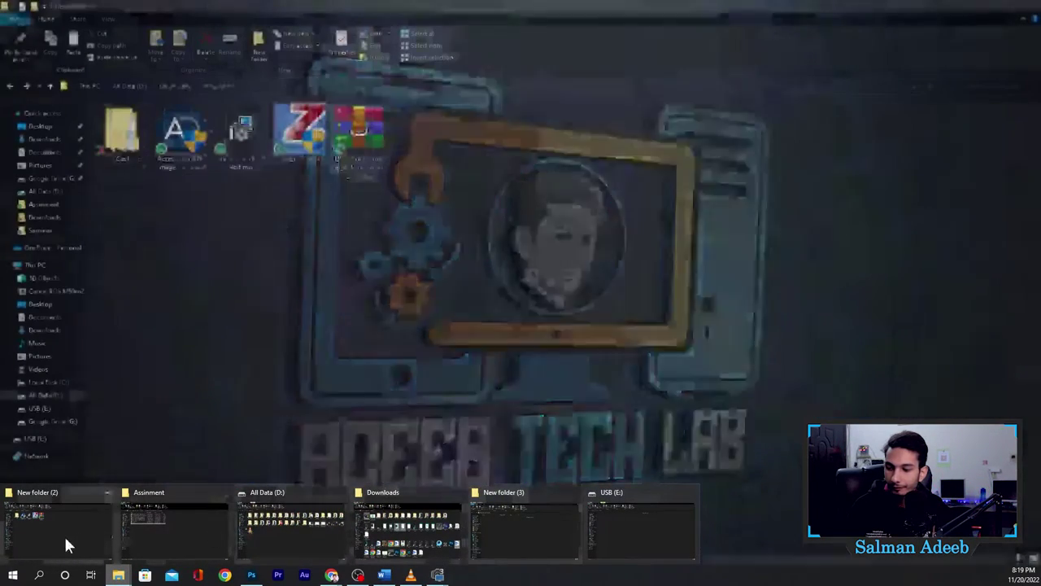
left_click(65, 521)
left_click(382, 130)
double_click(382, 131)
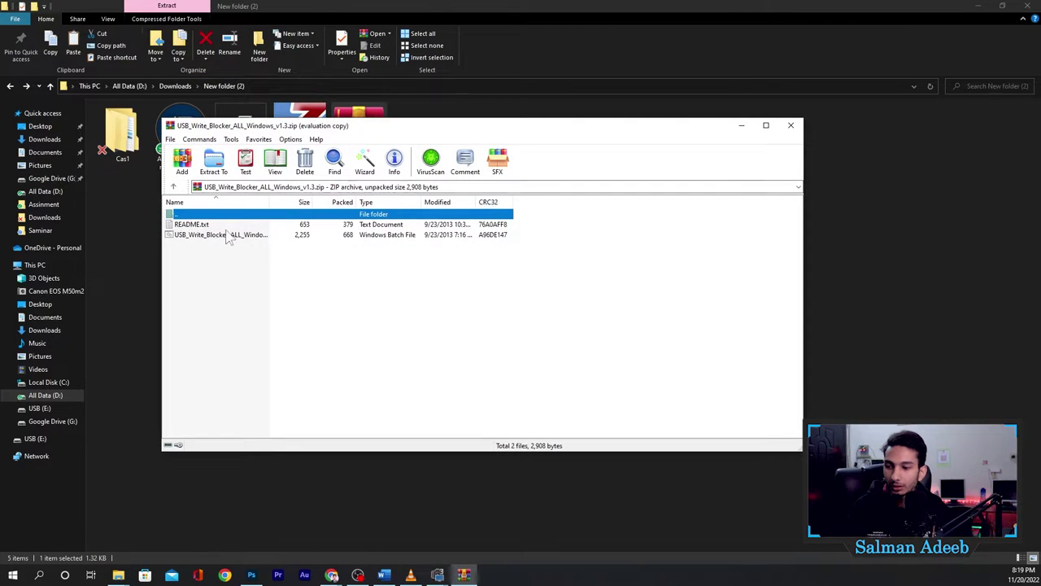
left_click(208, 236)
double_click(208, 236)
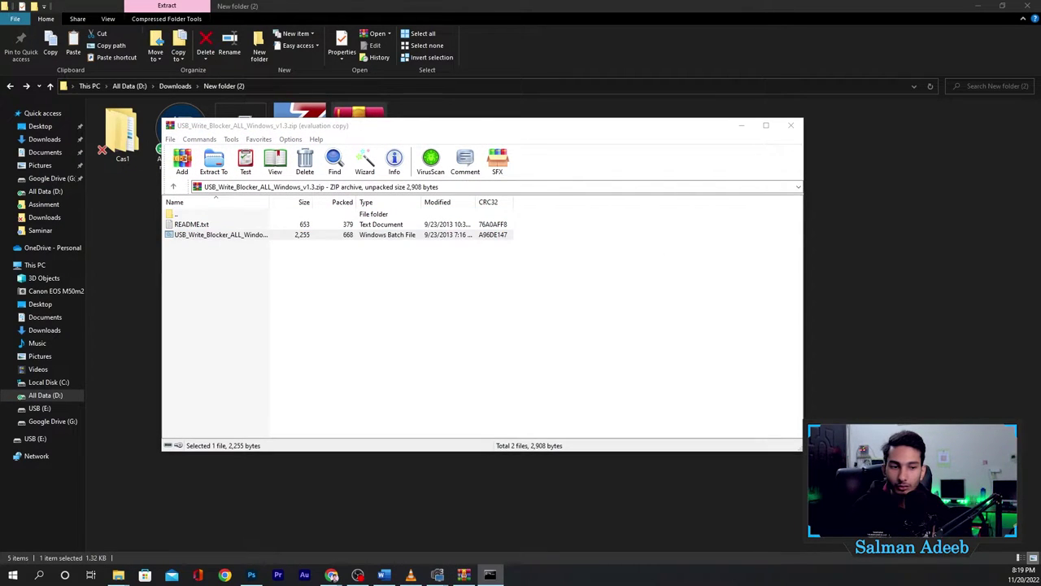
Enable the USB write blocker with option 1, then close its console window and the zip archive.
left_click_drag(535, 172, 505, 149)
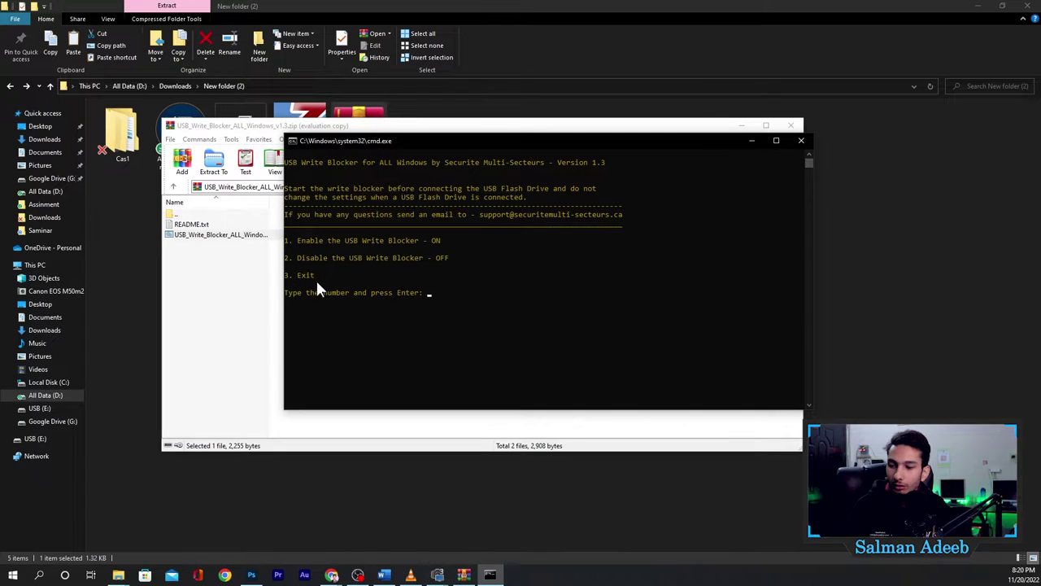
left_click(494, 303)
left_click(437, 301)
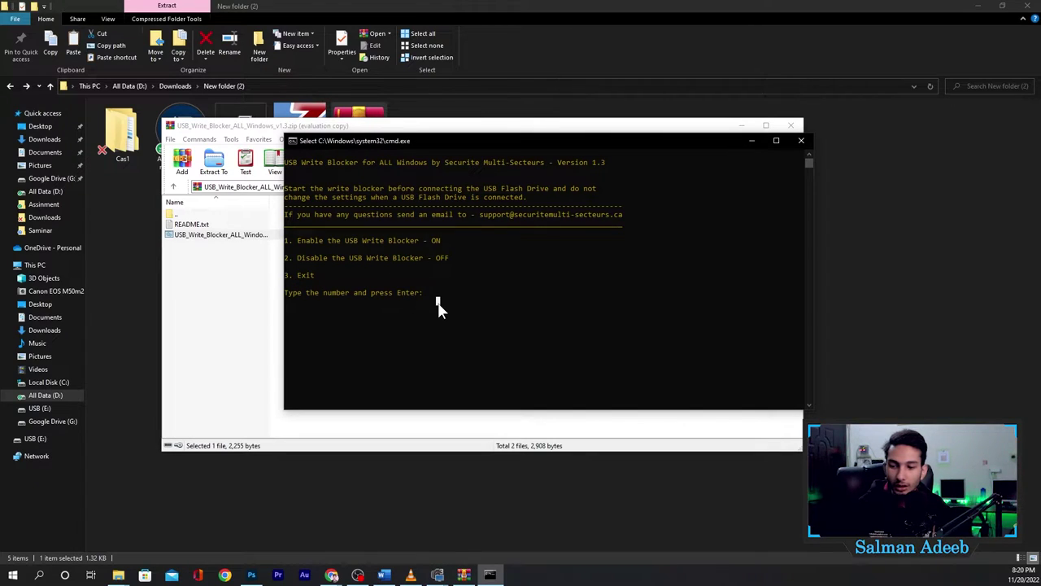
type("1")
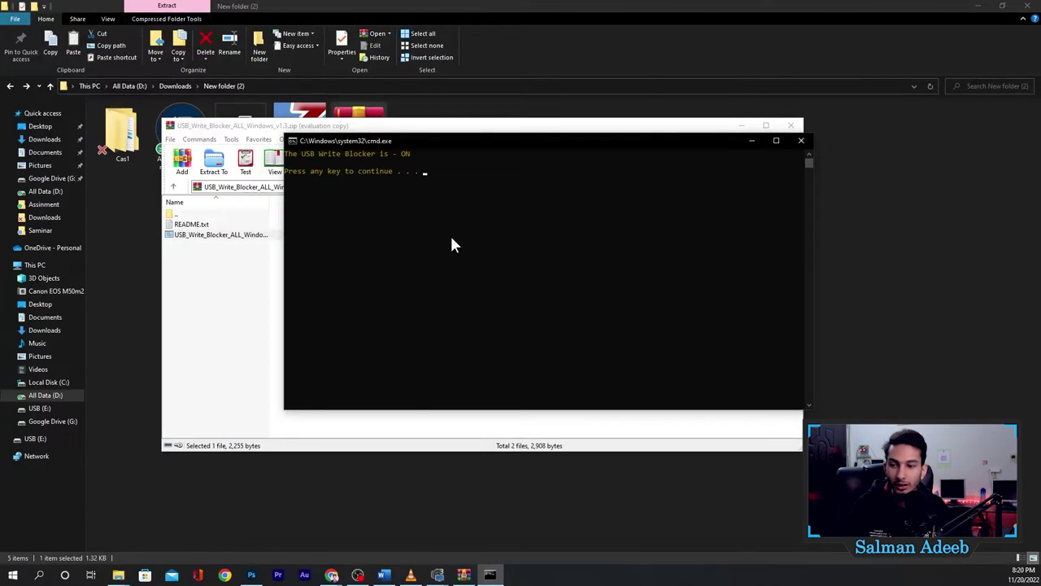
key("Return")
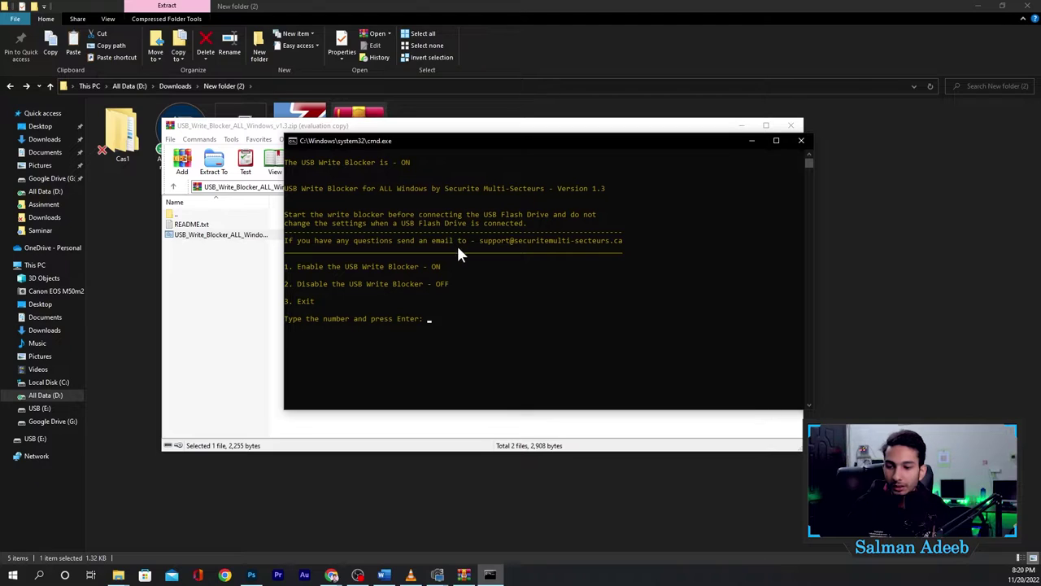
left_click(803, 139)
left_click(791, 129)
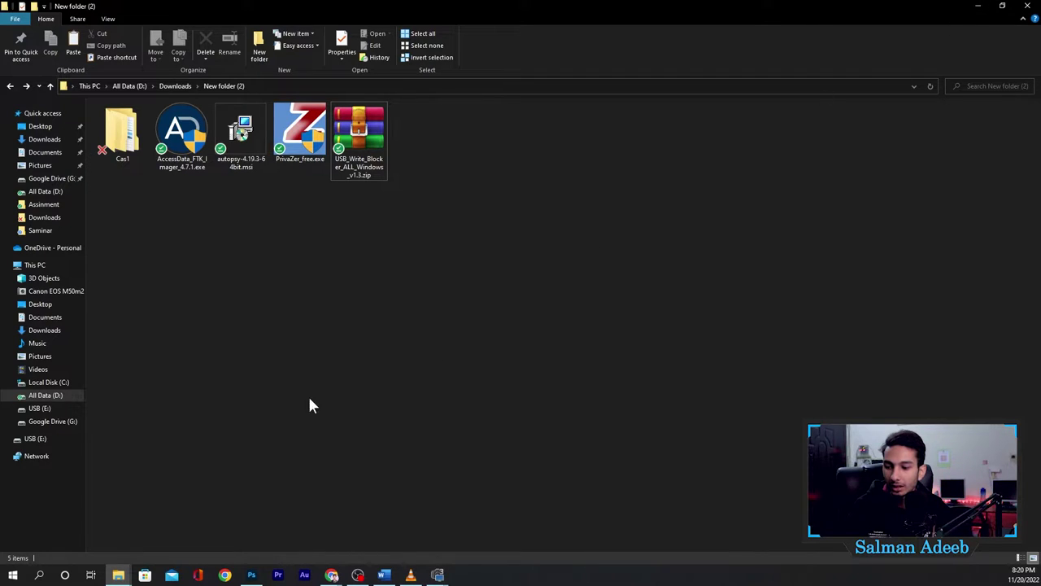
Switch to Word and reread instruction 4 of Lab 2.docx on creating the USB image in Expert Witness Format, then minimize the document.
left_click(383, 575)
left_click(455, 386)
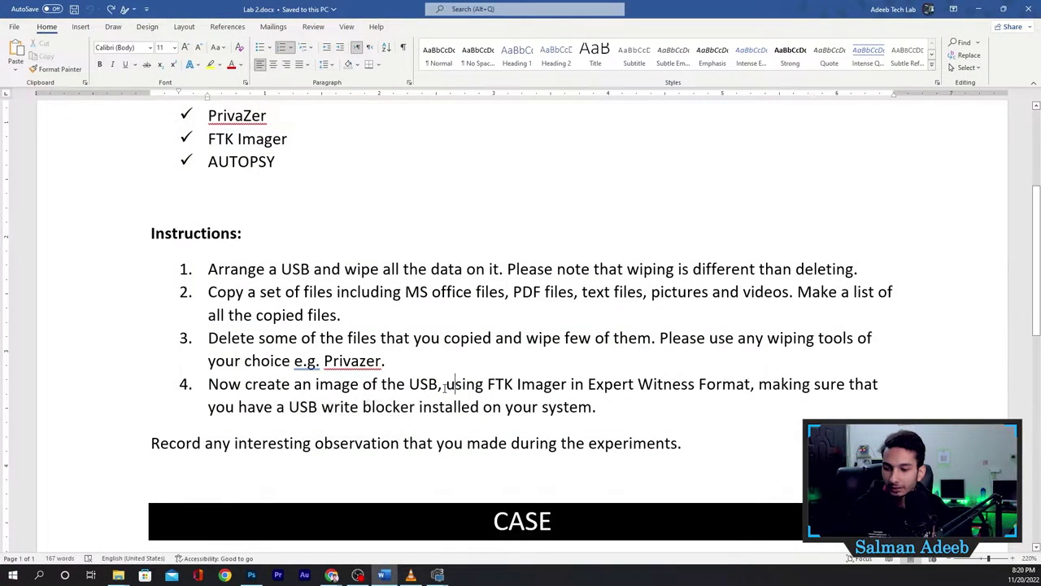
left_click_drag(448, 387, 636, 387)
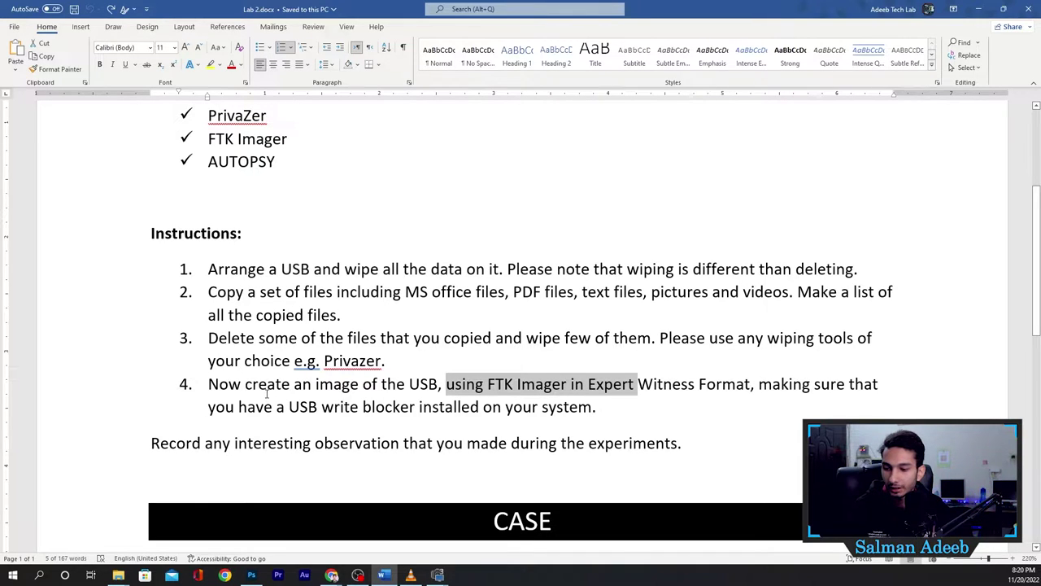
left_click_drag(283, 386, 376, 388)
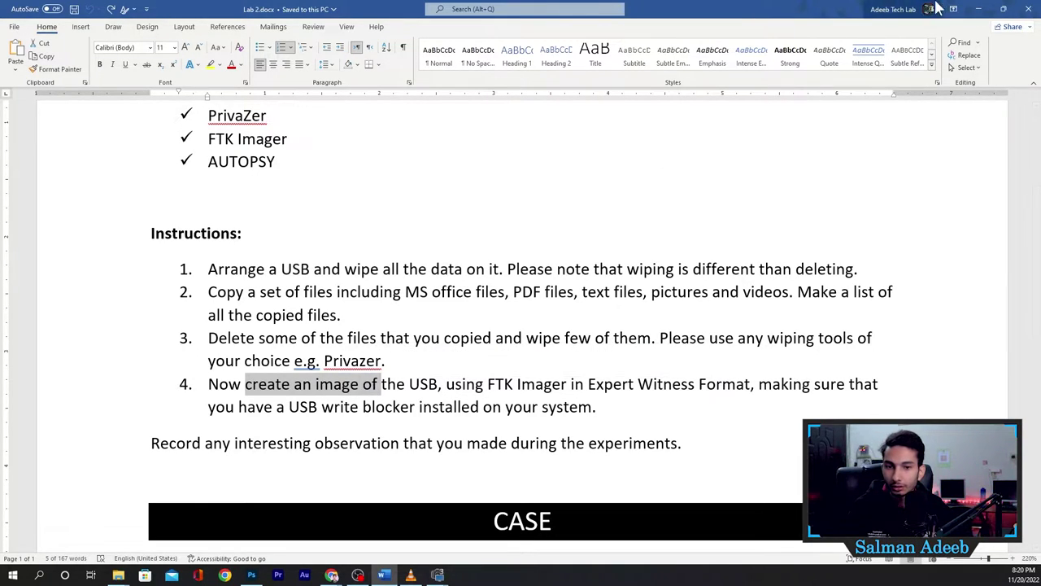
left_click(978, 9)
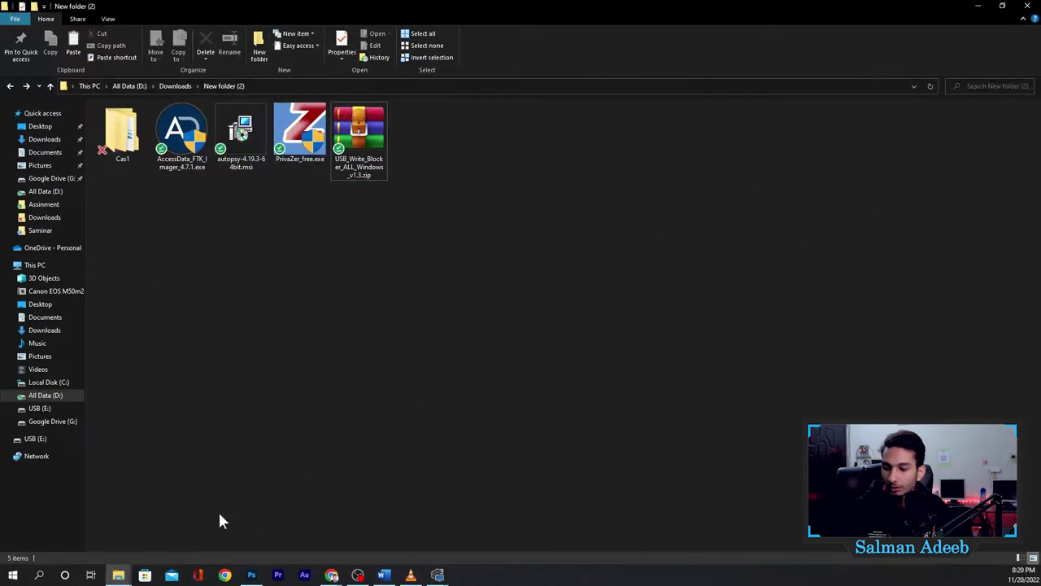
Launch FTK Imager and start a disk image with the physical drive Kingston DT 101 II USB Device as source.
left_click(13, 575)
left_click(92, 186)
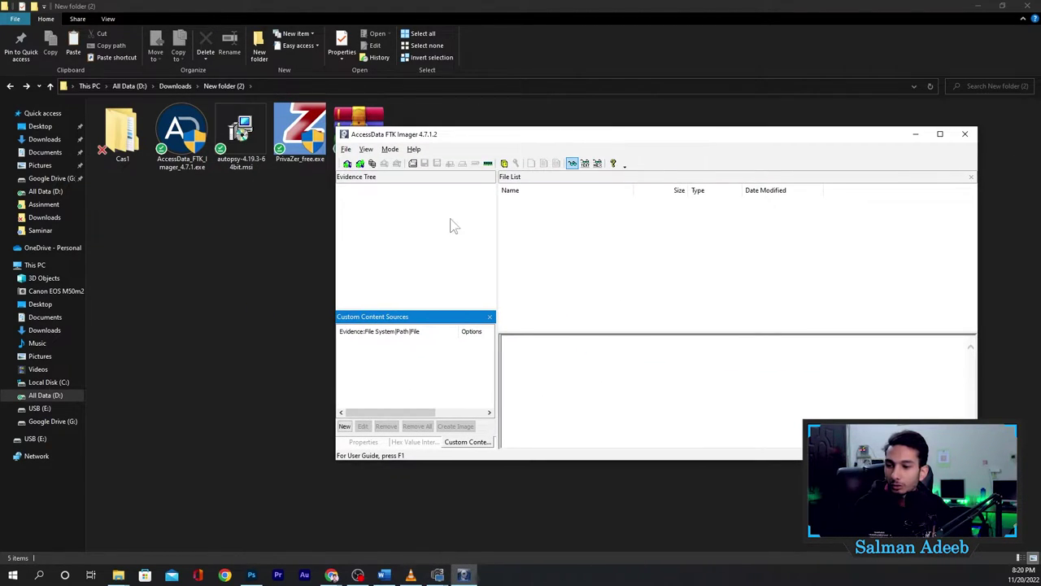
left_click(346, 149)
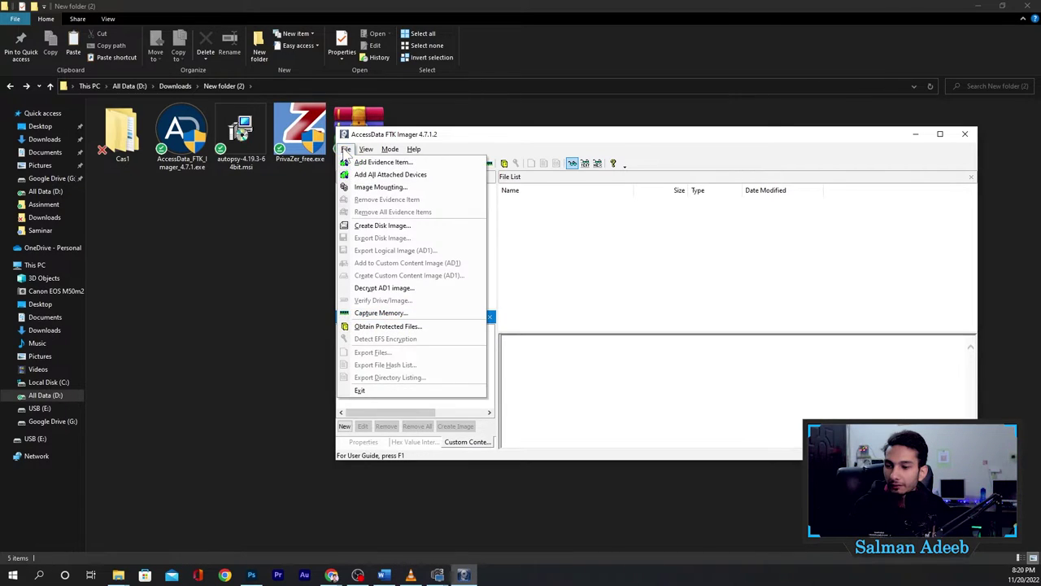
left_click(391, 229)
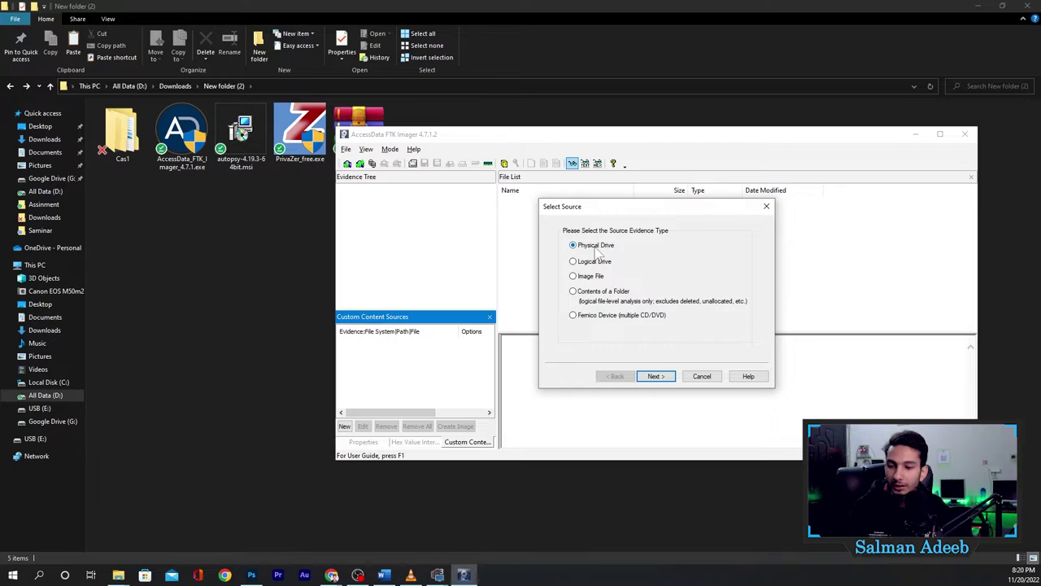
left_click(657, 378)
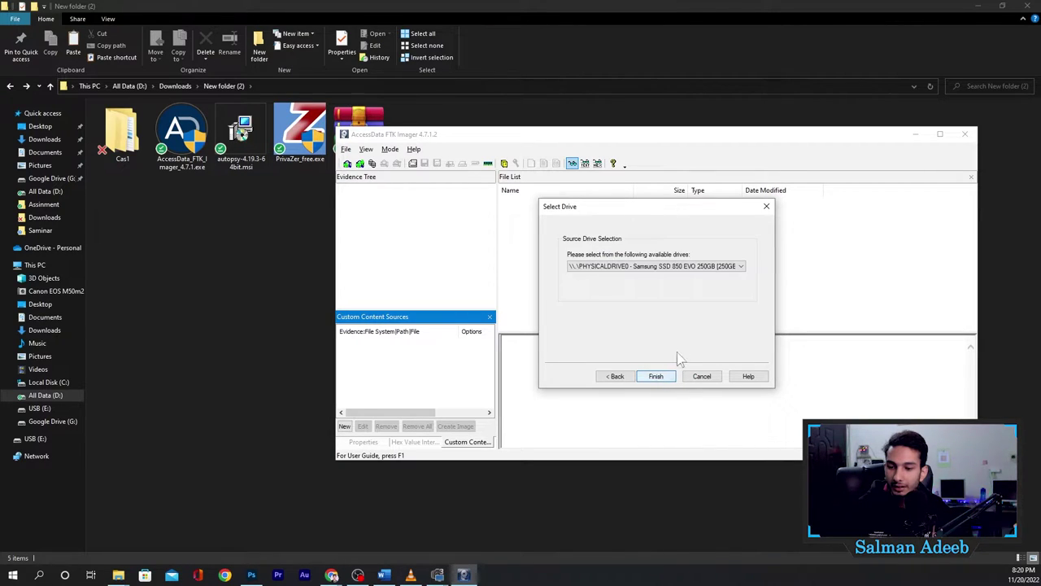
left_click(655, 266)
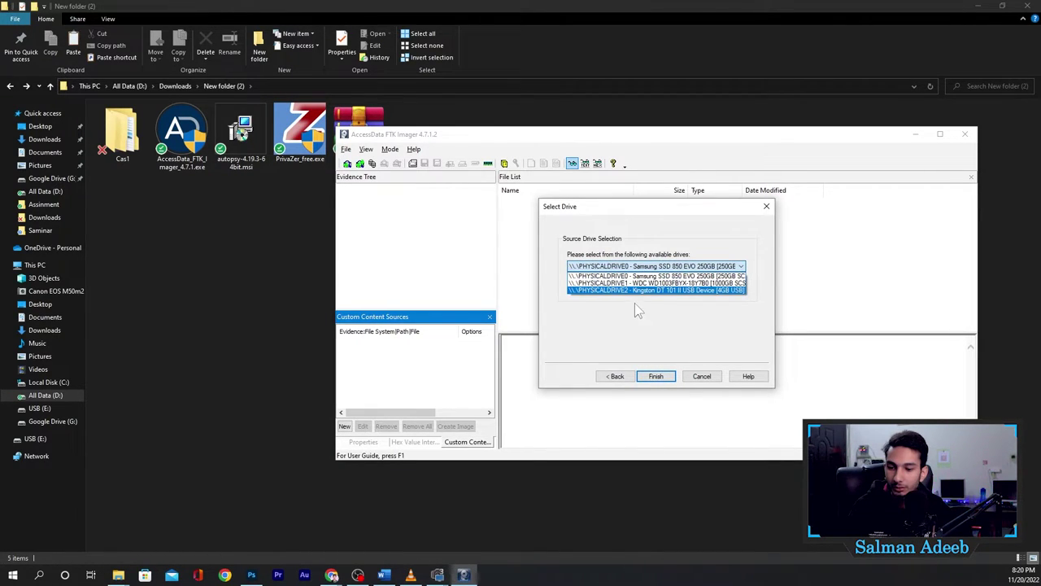
left_click(728, 291)
left_click(657, 377)
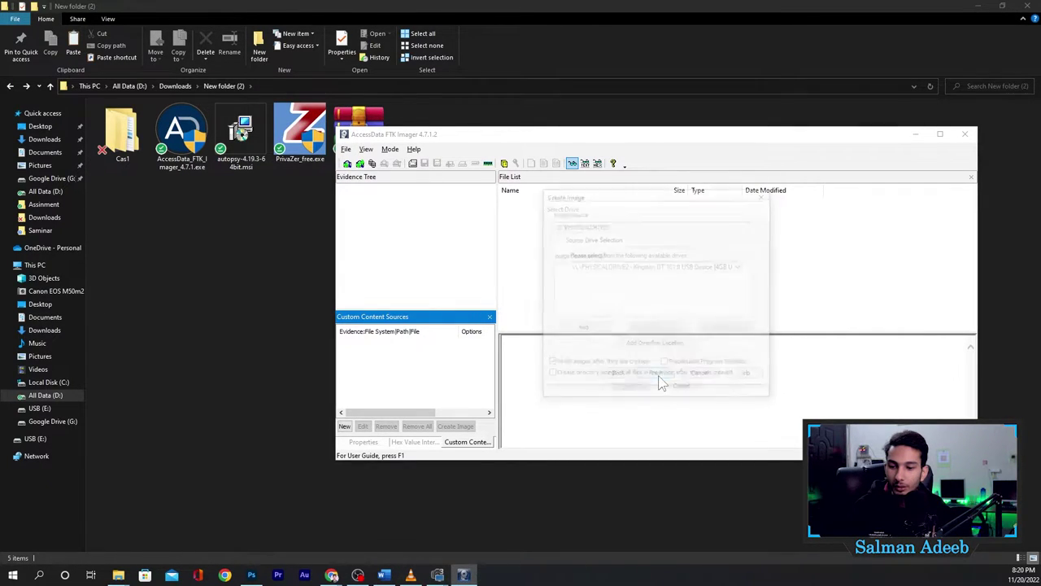
Add an image destination and choose E01 as the destination image type.
left_click(580, 329)
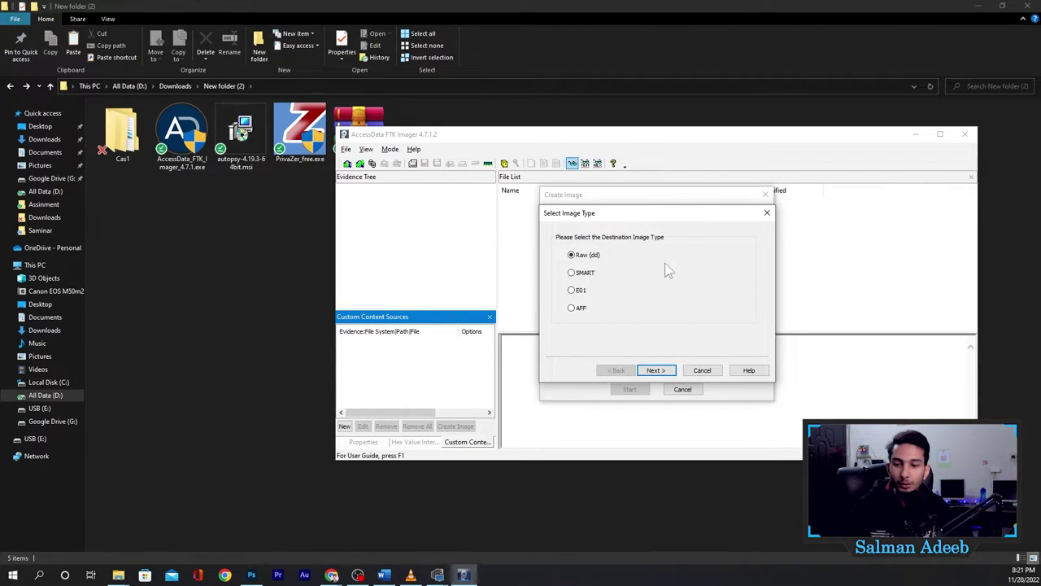
left_click(579, 292)
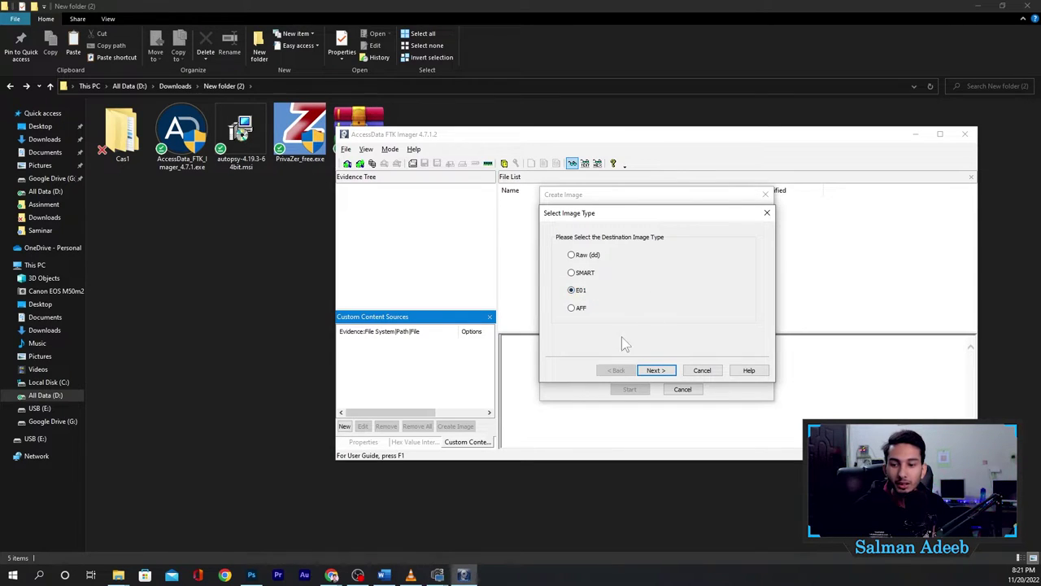
left_click(658, 371)
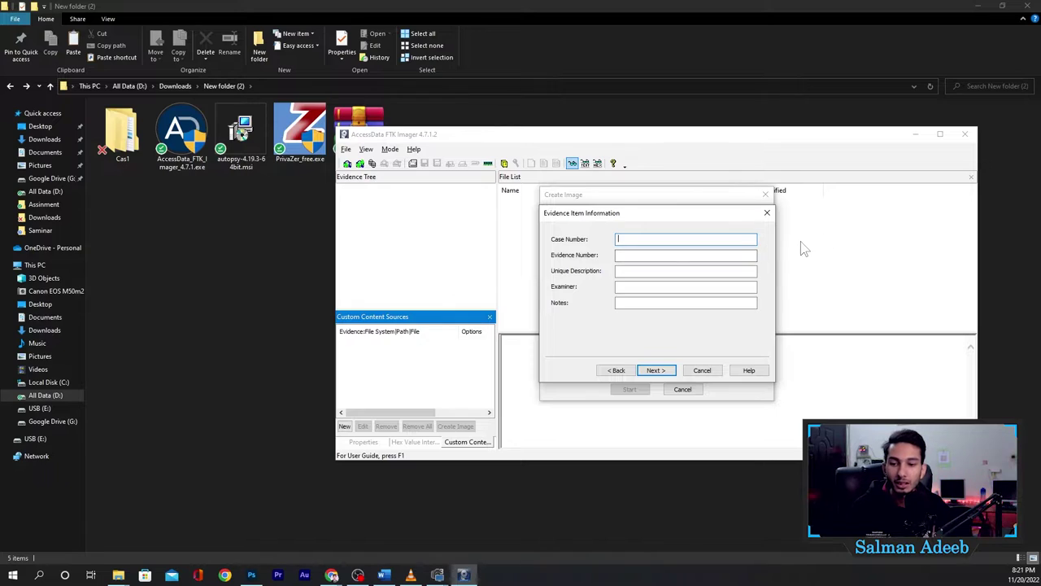
Fill in the evidence information with case number Cas2, evidence number lab2, description testing, the examiner's name and the note Nothin.
type("lab2")
key("Tab")
type("n")
type("testing")
key("Tab")
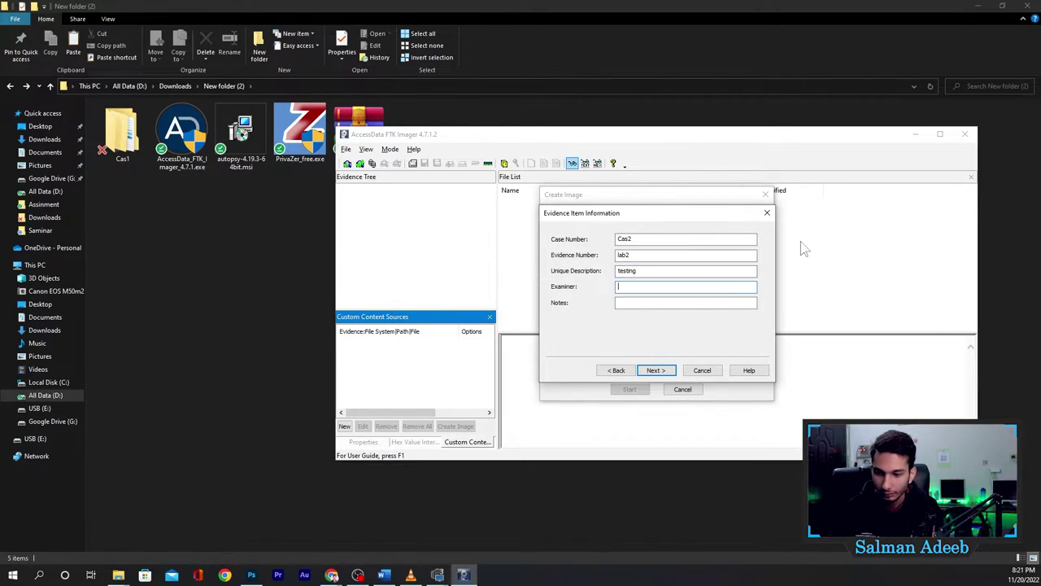
type("Salman")
key("Tab")
type("Nothin")
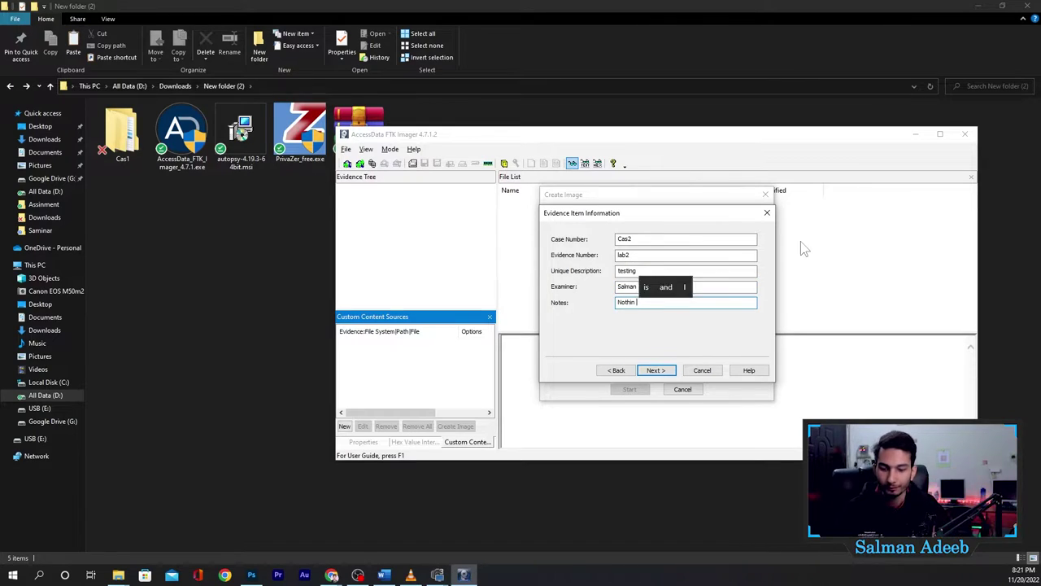
type("g")
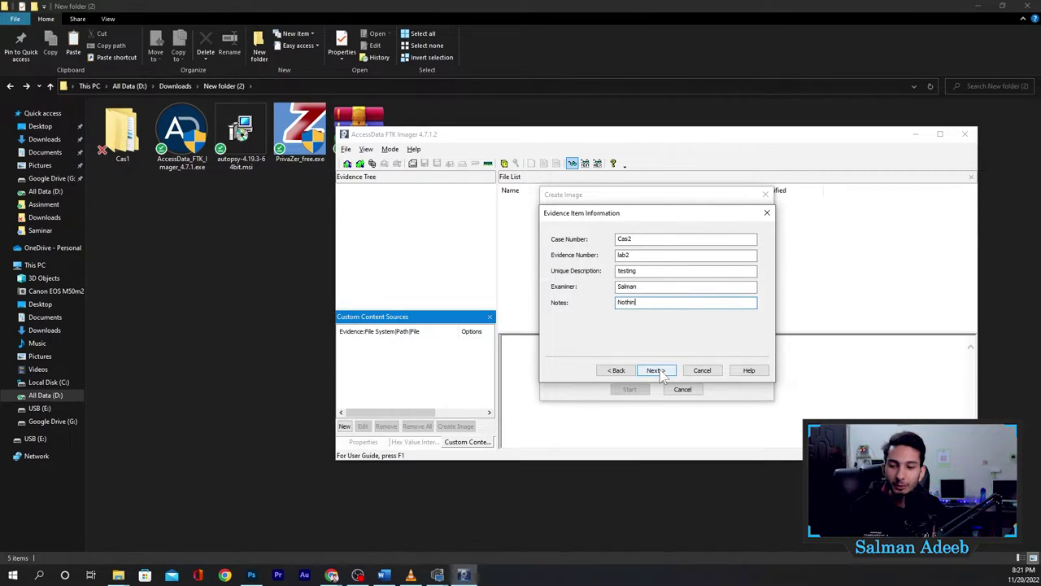
left_click(656, 370)
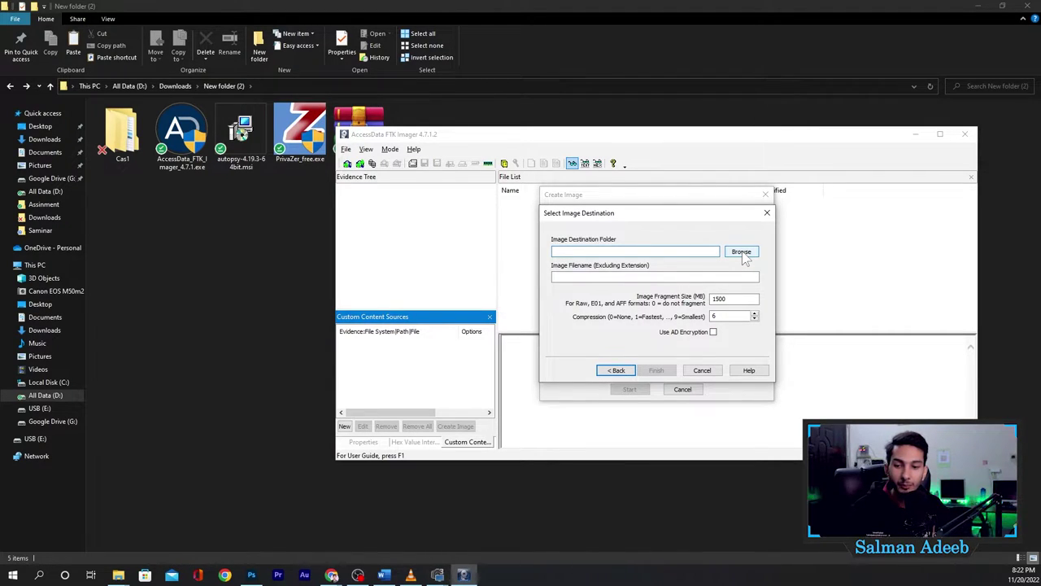
Create a folder named Cas2 inside New folder (2) in File Explorer, open it and copy its path.
left_click(743, 257)
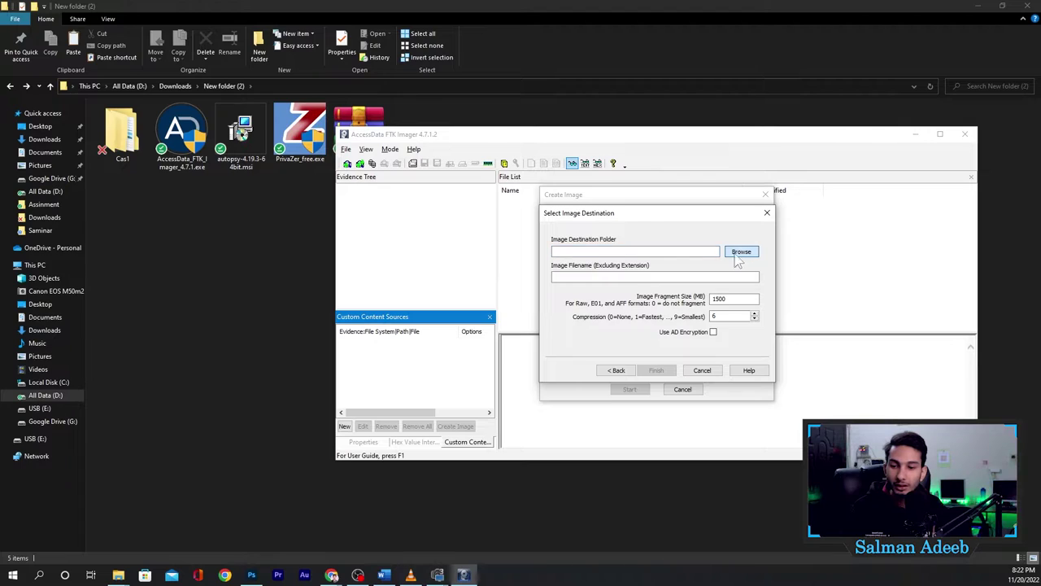
left_click(158, 226)
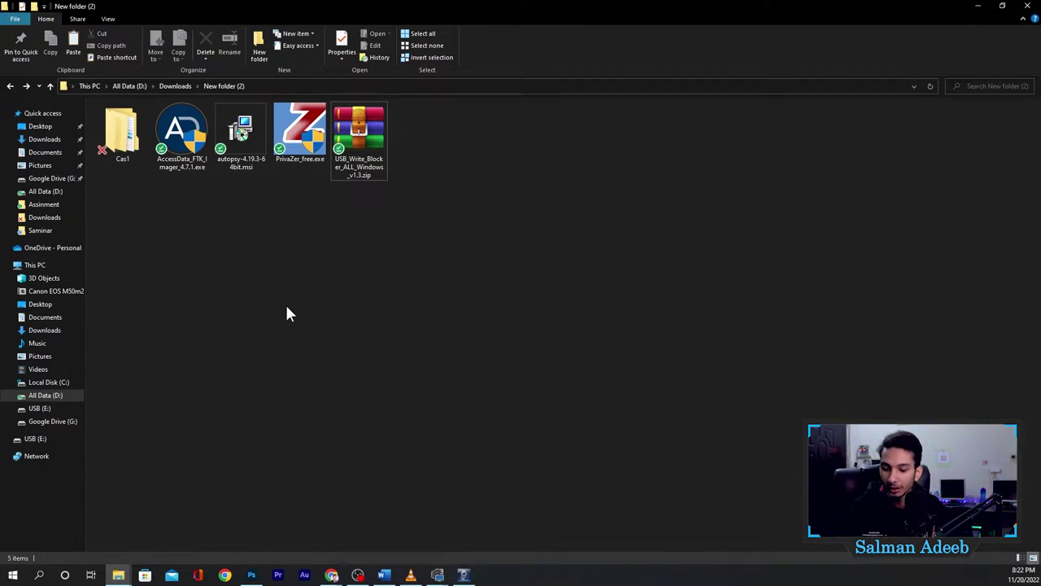
key("ctrl+shift+n")
type("Cas2")
key("Return")
key("Return")
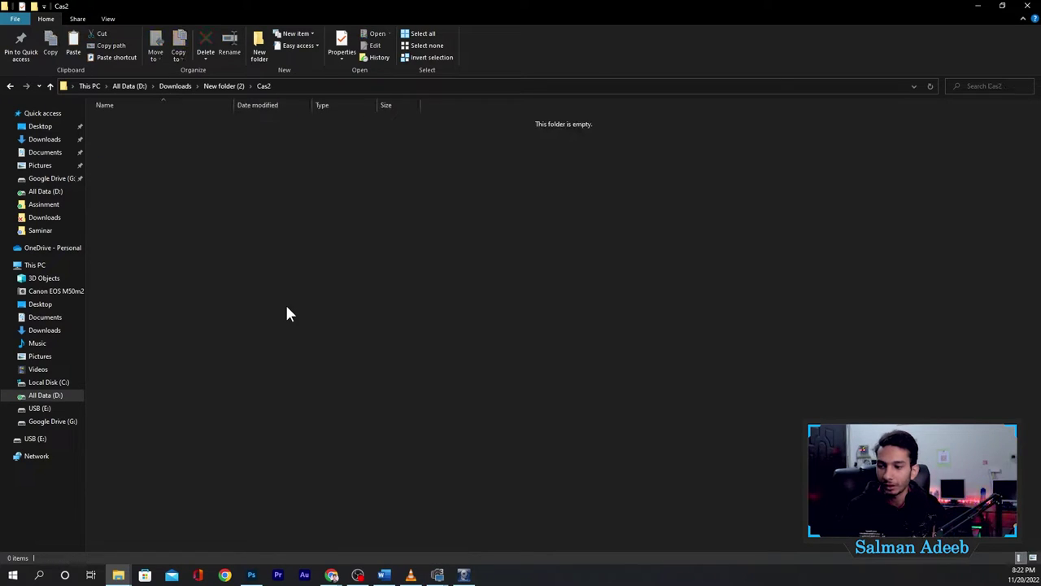
left_click(420, 84)
key("ctrl+c")
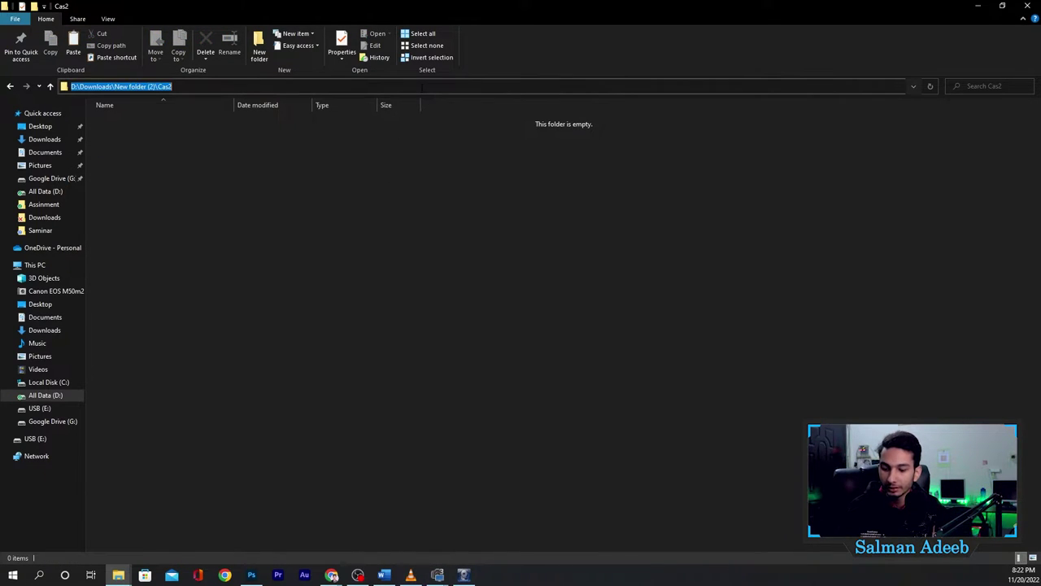
left_click(486, 482)
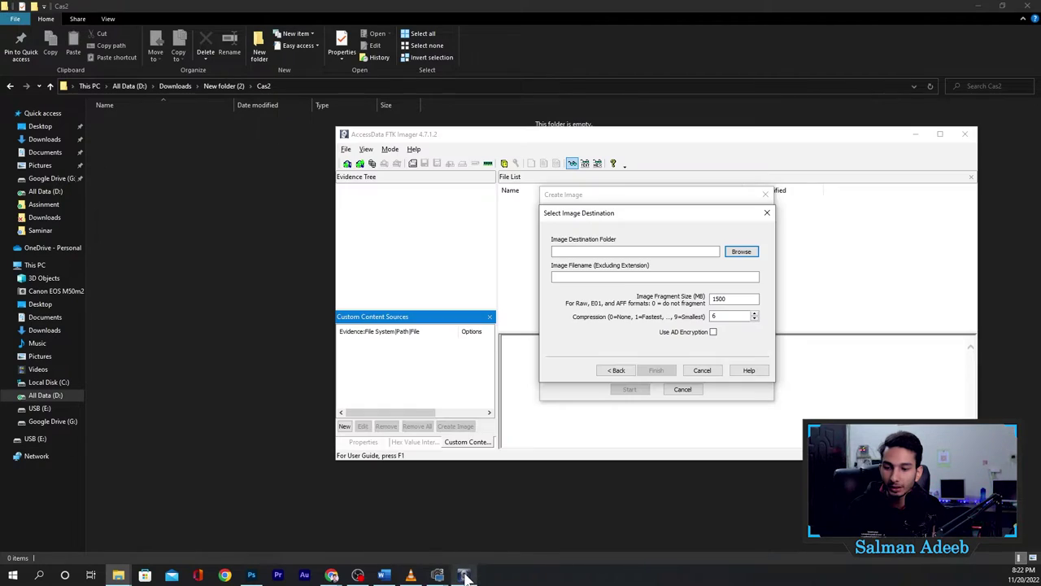
Back in FTK Imager, set the image destination folder to D:\Downloads\New folder (2)\Cas2 and the image filename to cas2.
left_click(463, 574)
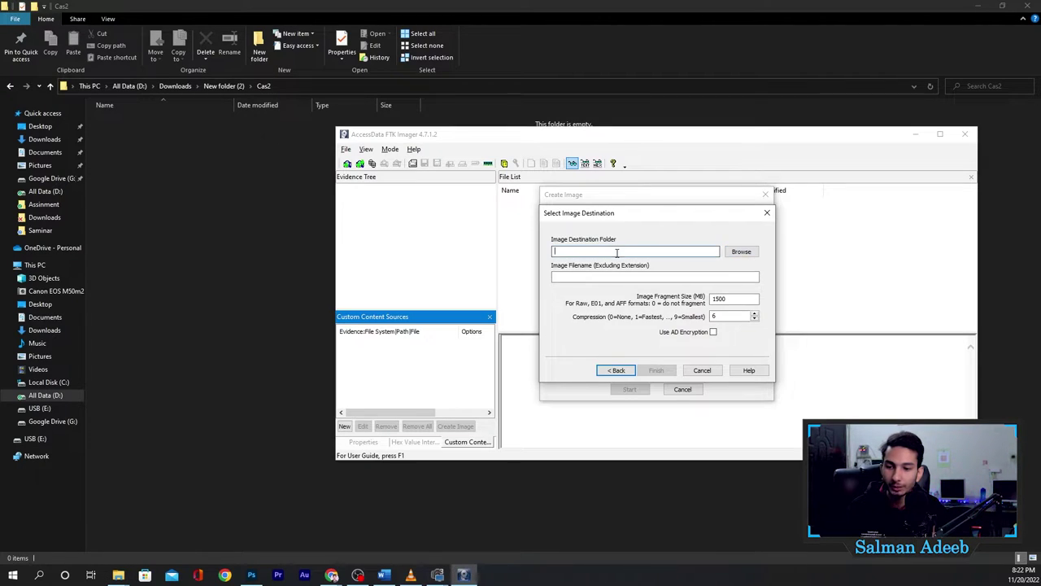
key("ctrl+v")
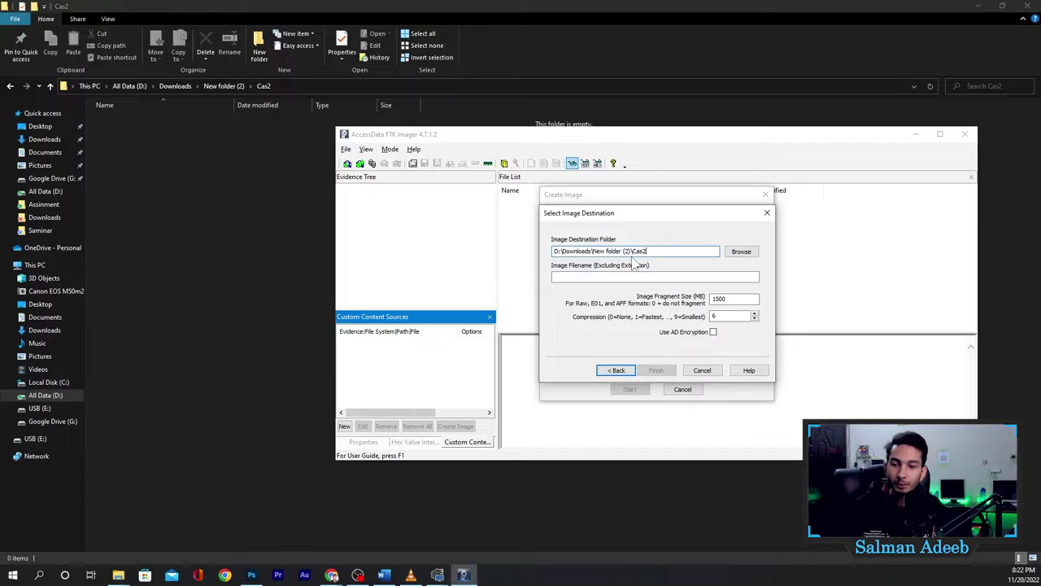
left_click(591, 277)
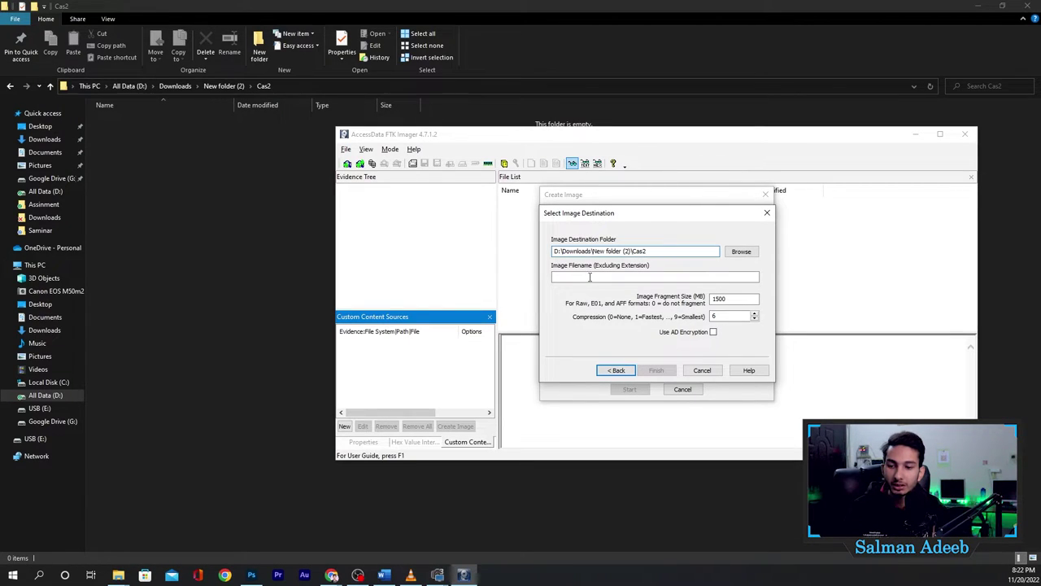
left_click(584, 277)
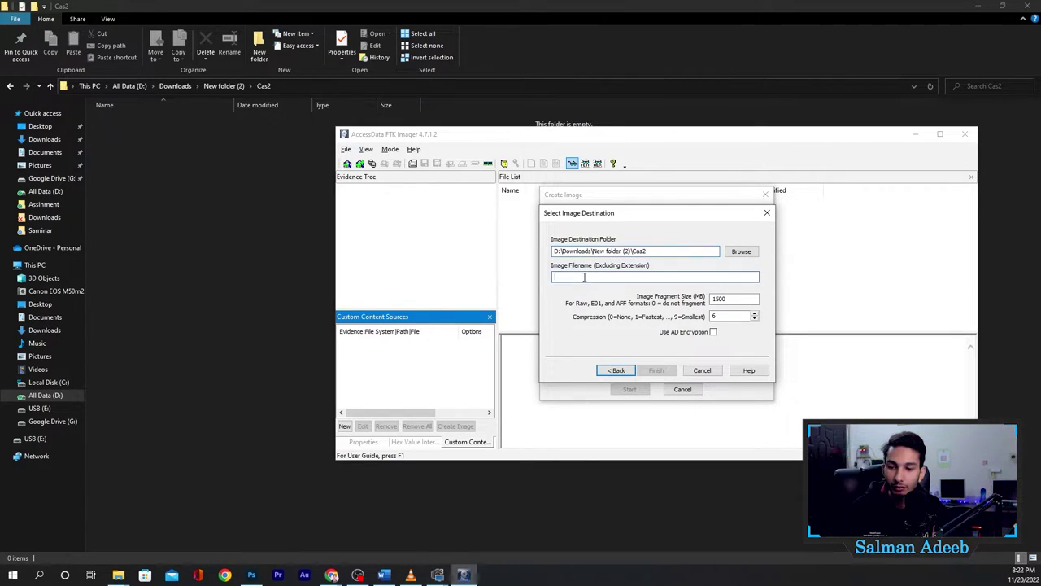
type("cas2")
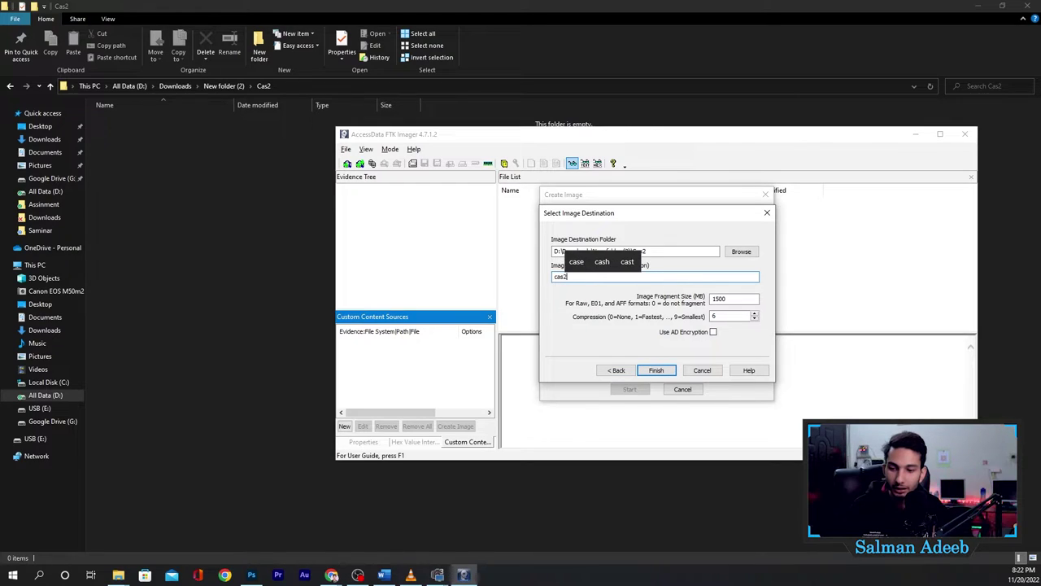
left_click(654, 372)
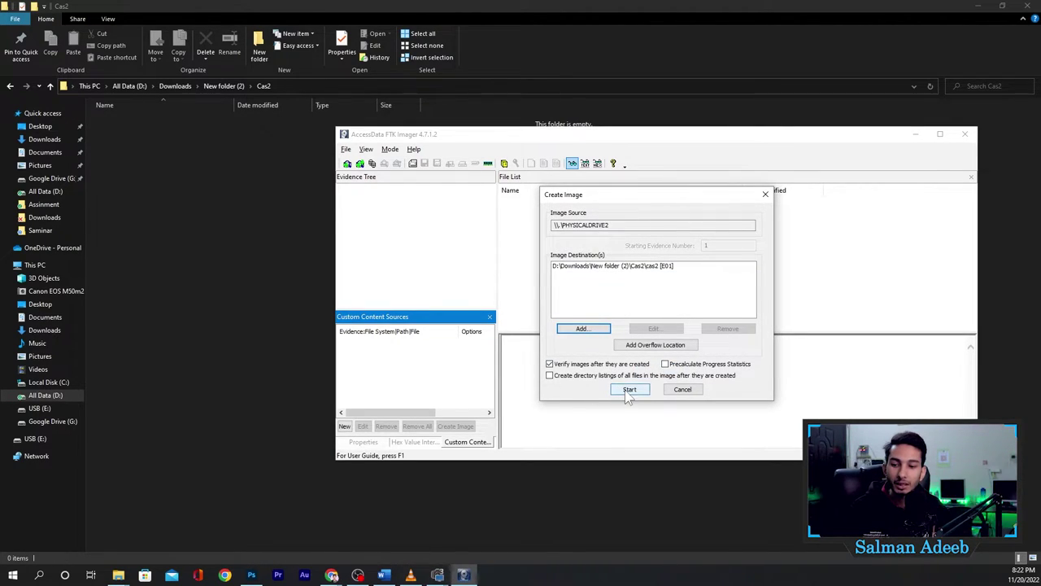
Start creating the USB image and look at the contents of USB (E:) in File Explorer while it runs.
left_click(629, 389)
left_click_drag(535, 208, 574, 214)
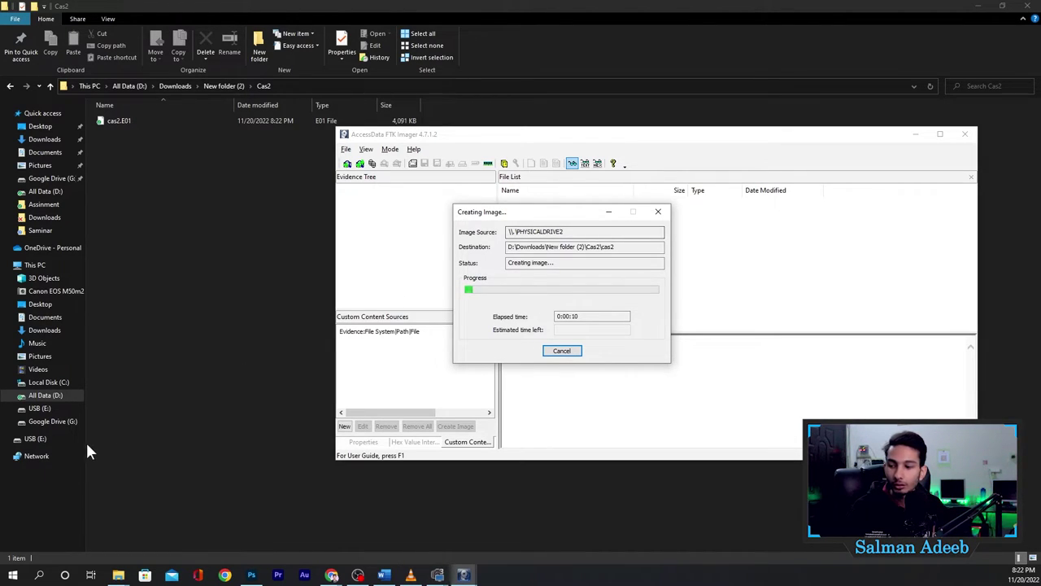
left_click(40, 408)
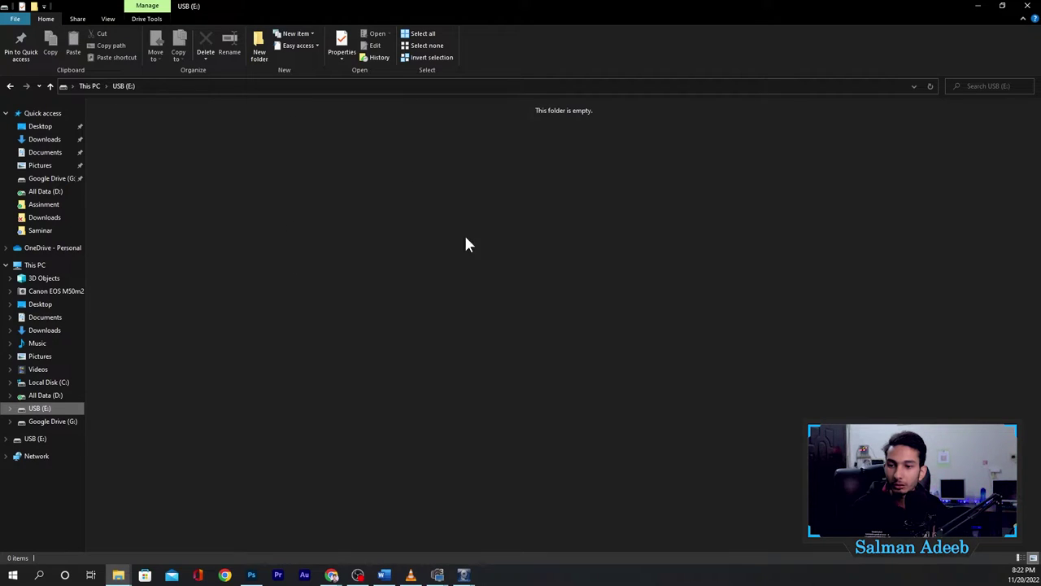
Go back to the Cas2 folder in File Explorer and bring up FTK Imager's image creation progress.
left_click(10, 86)
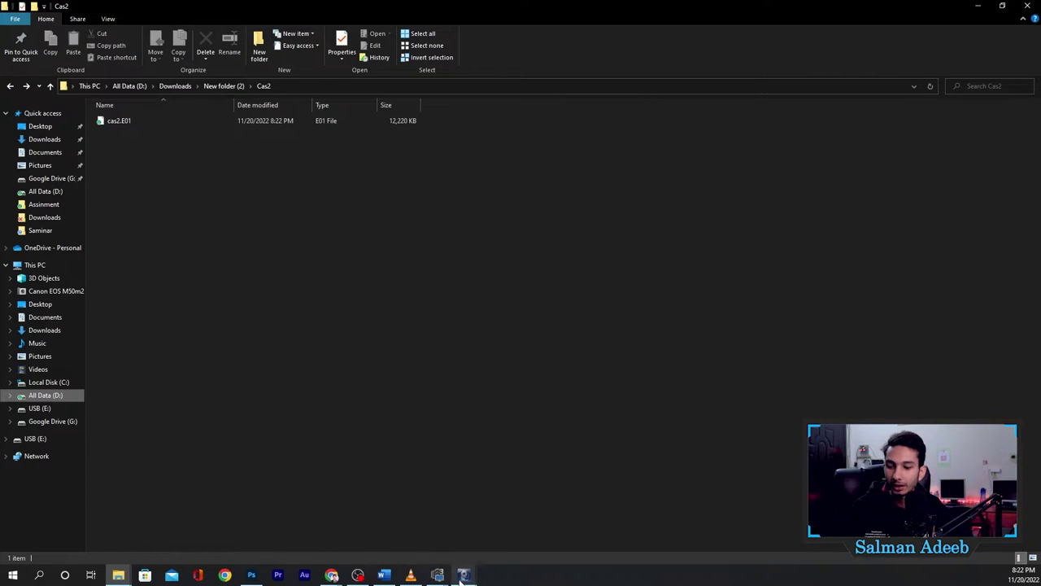
mouse_move(464, 574)
left_click(520, 547)
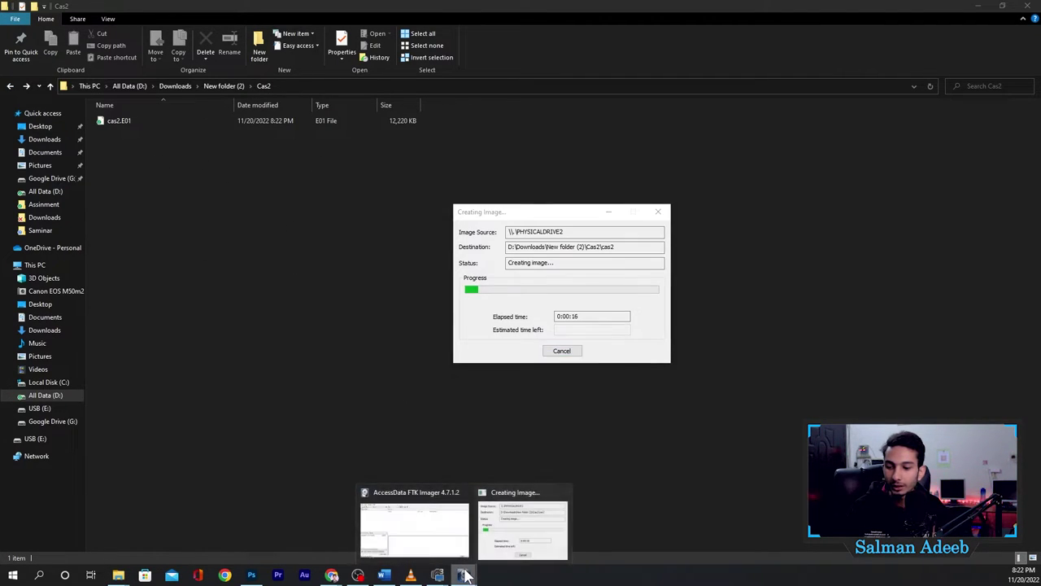
left_click(470, 572)
mouse_move(463, 567)
left_click(521, 529)
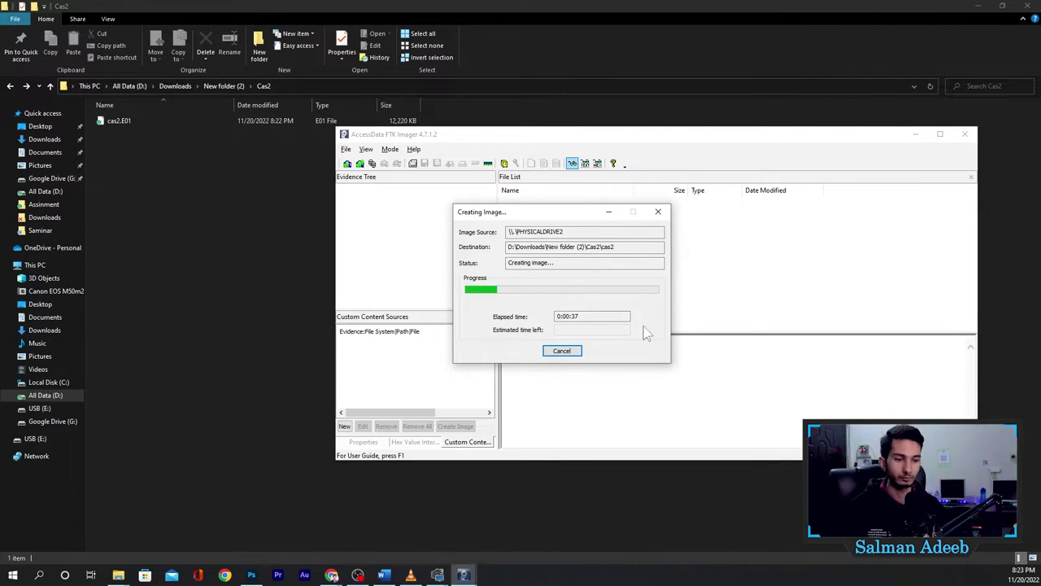
left_click_drag(546, 210, 568, 206)
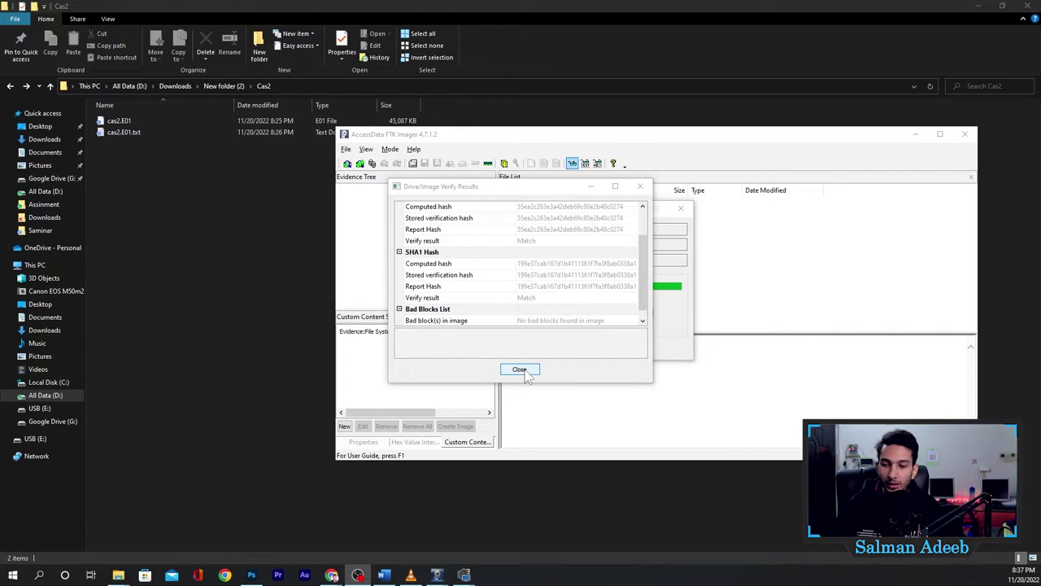
Close the image verification results, the completed imaging dialog and FTK Imager, returning to the Cas2 folder.
left_click(521, 370)
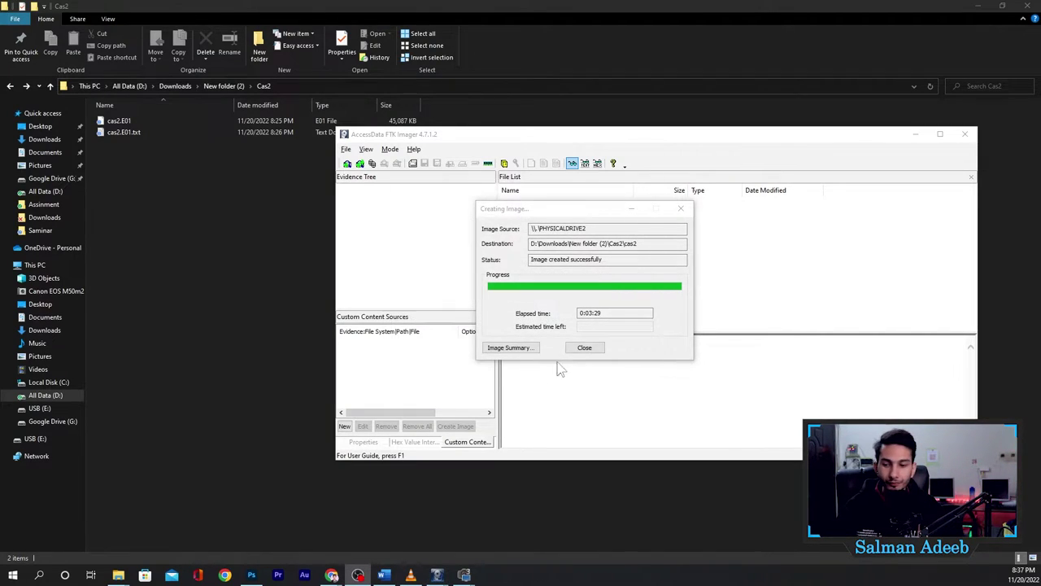
left_click(585, 348)
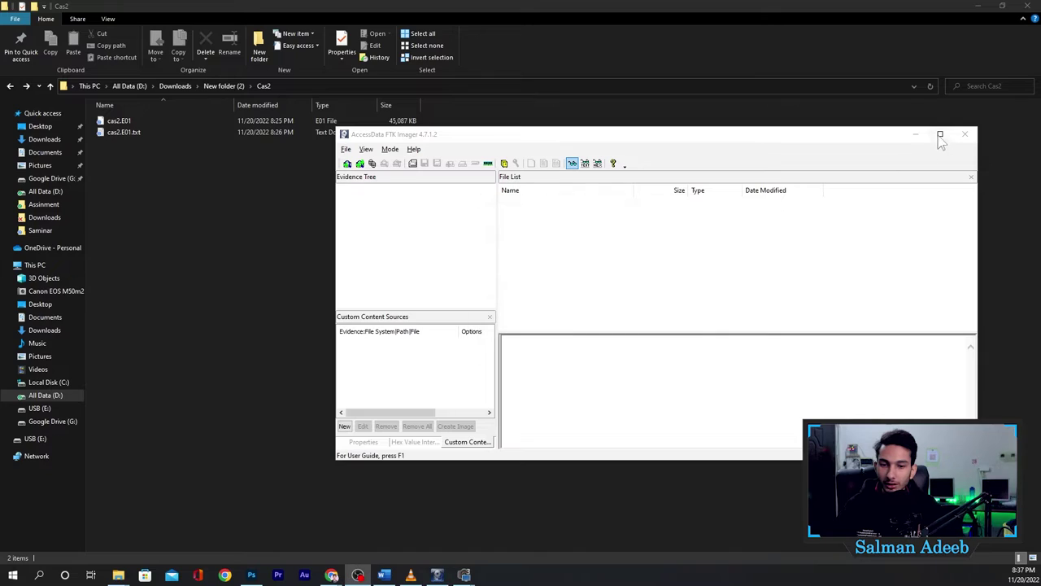
left_click(966, 135)
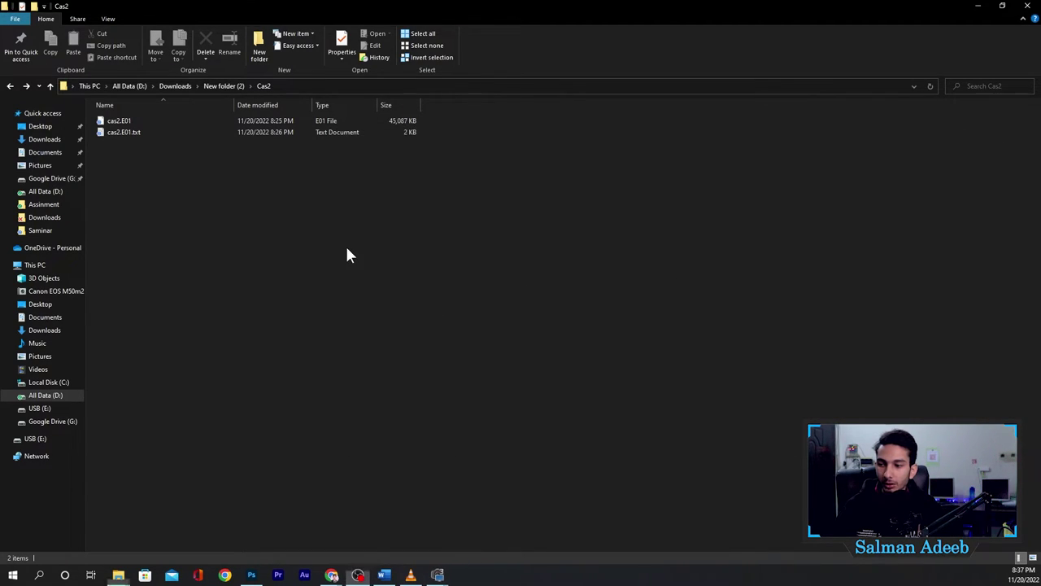
left_click_drag(325, 245, 175, 122)
left_click(324, 420)
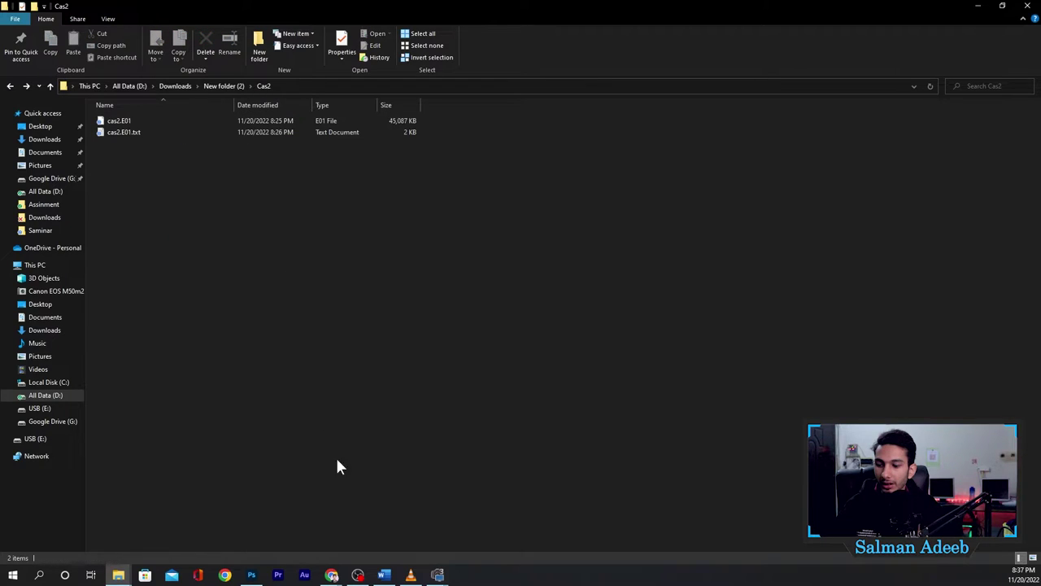
Review instruction 4 and the case questions in the Lab 2 Word document, then return to the Cas2 folder.
left_click(384, 575)
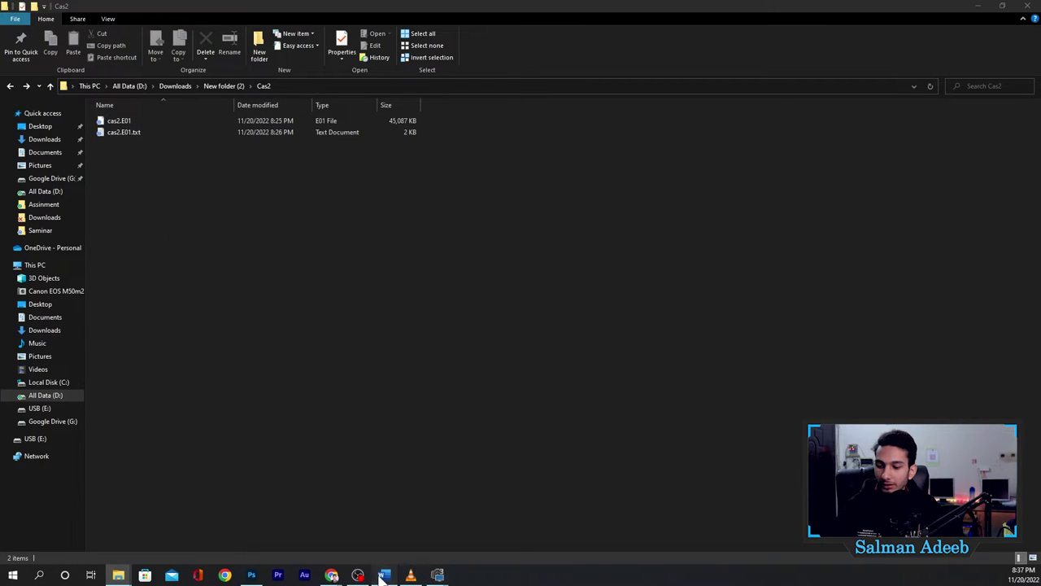
scroll(418, 365, "down", 3)
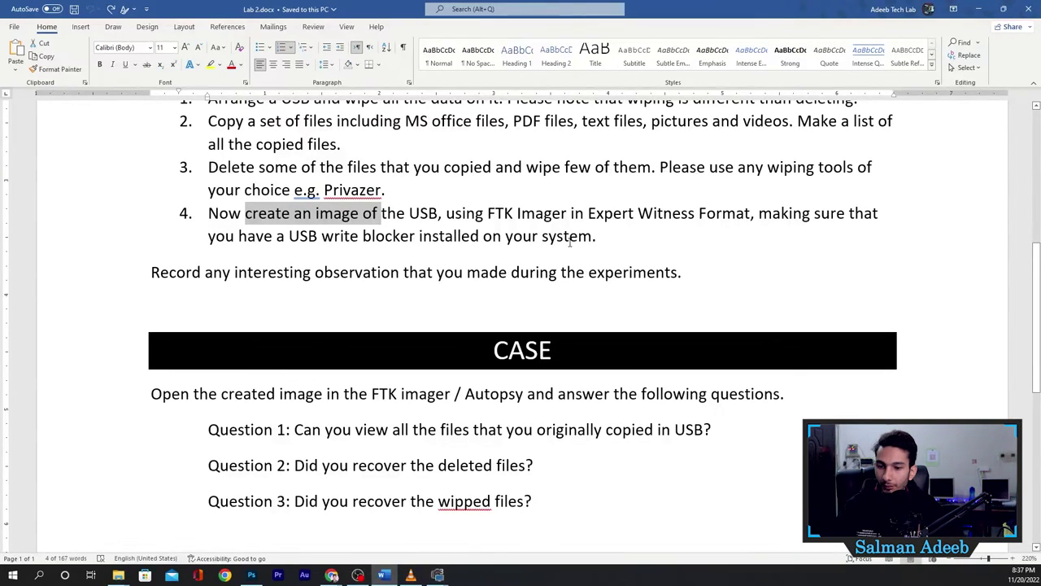
scroll(647, 257, "up", 1)
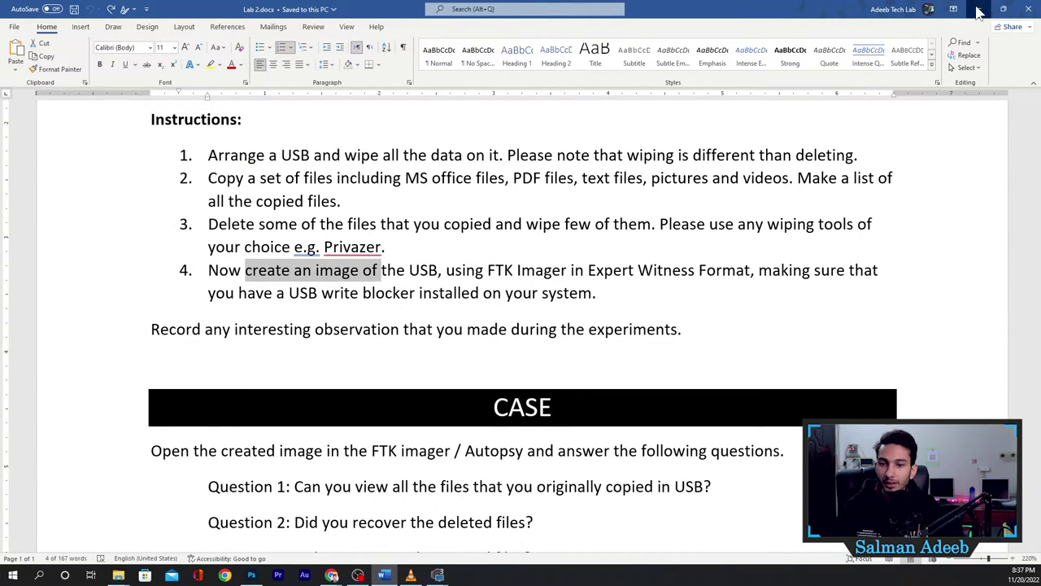
left_click(978, 11)
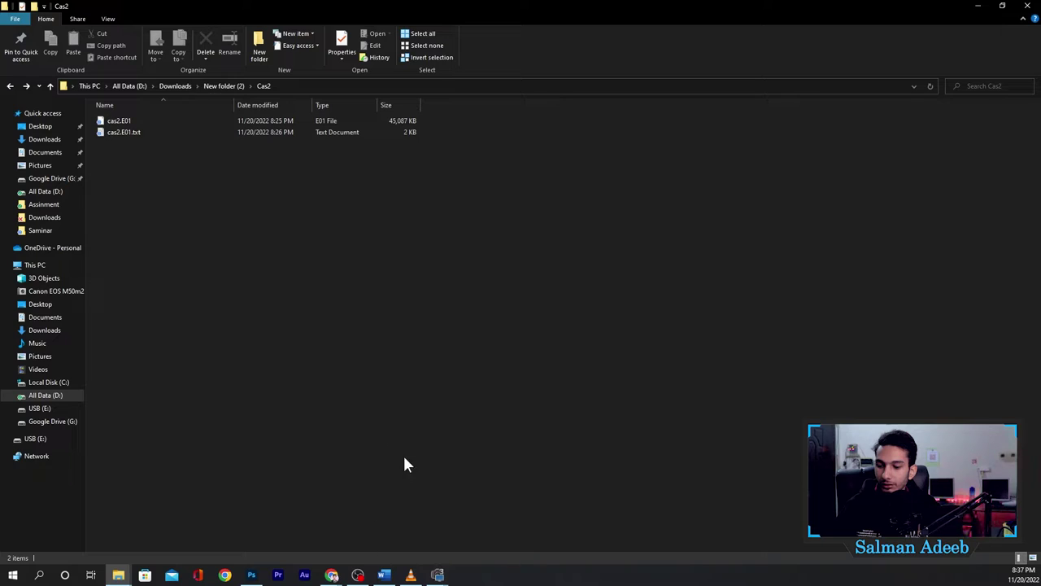
left_click(384, 575)
scroll(146, 236, "down", 5)
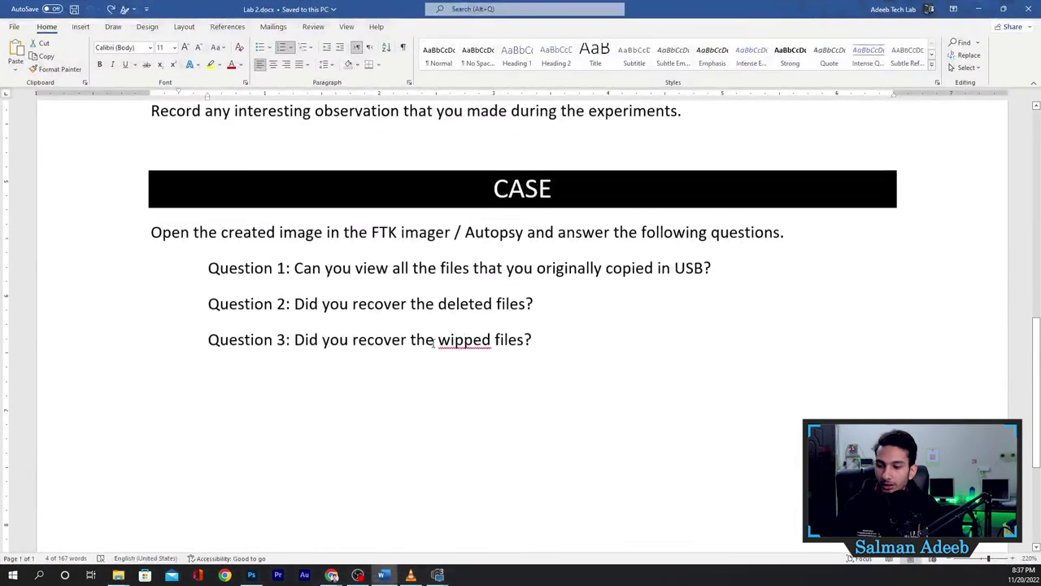
left_click_drag(109, 205, 89, 256)
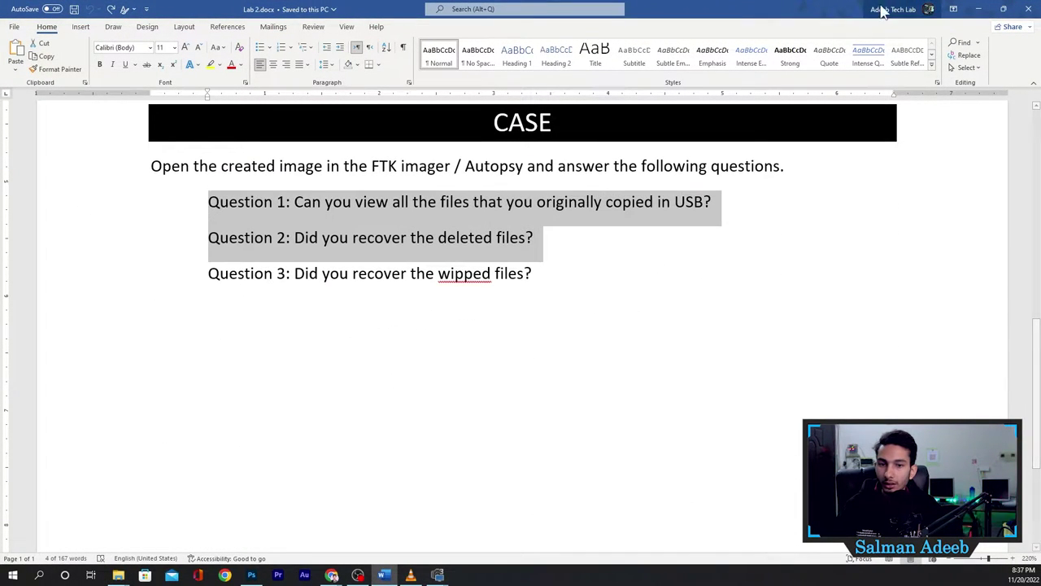
key("alt+Tab")
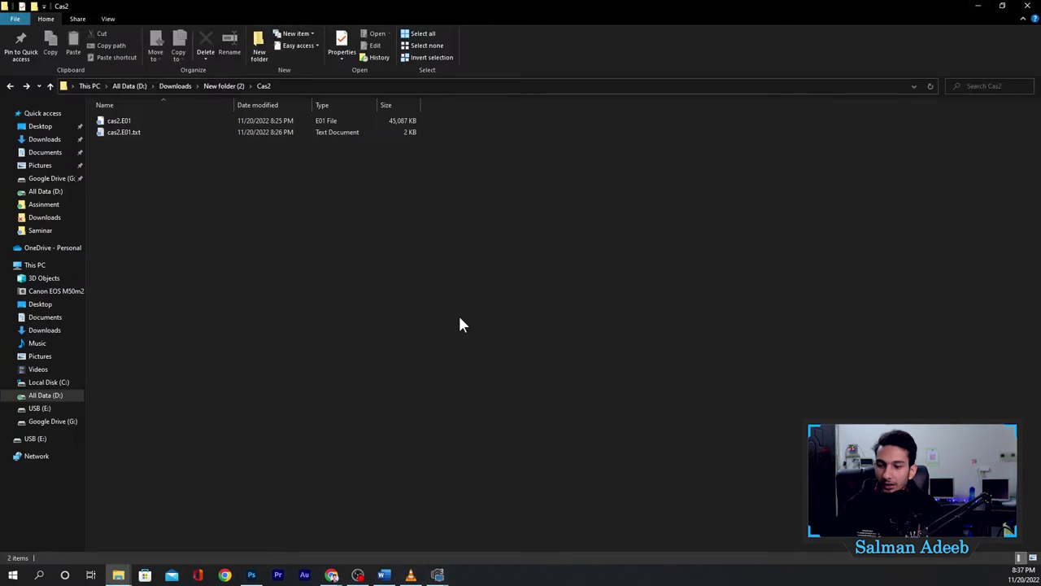
Launch Autopsy and start a new case named Cas2.
left_click(13, 575)
left_click(88, 206)
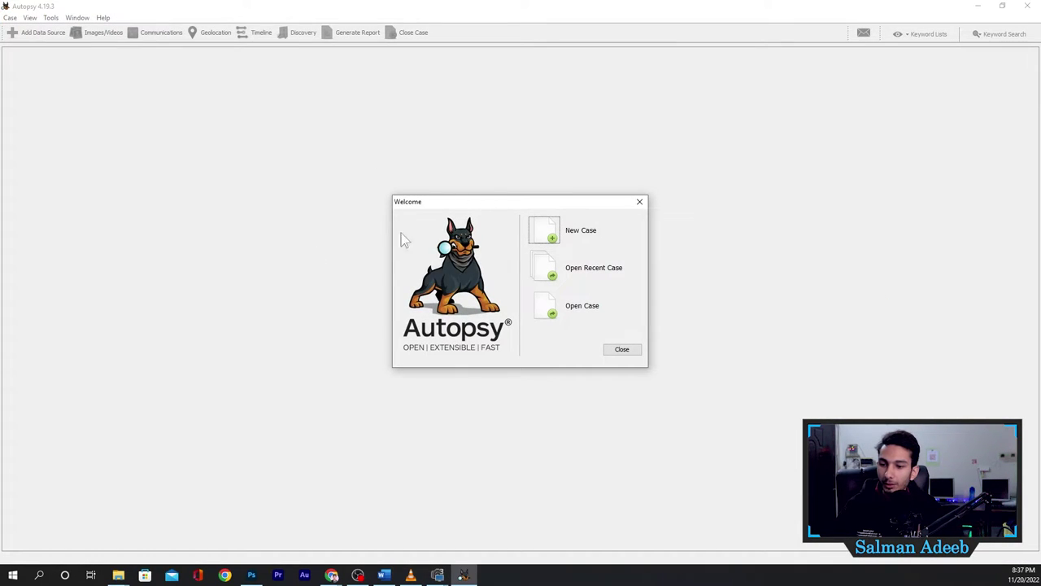
left_click(546, 232)
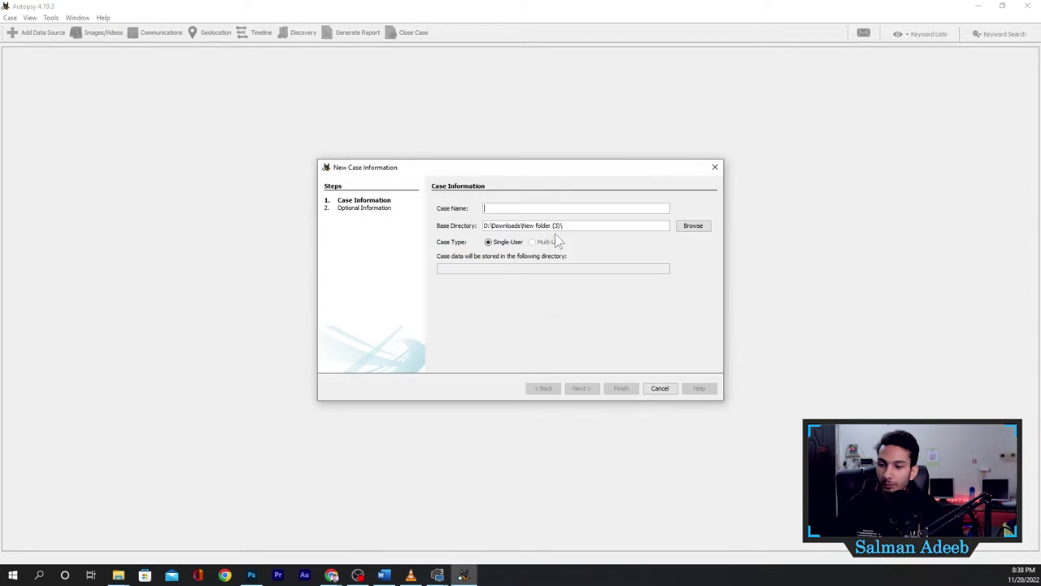
type("Cas2")
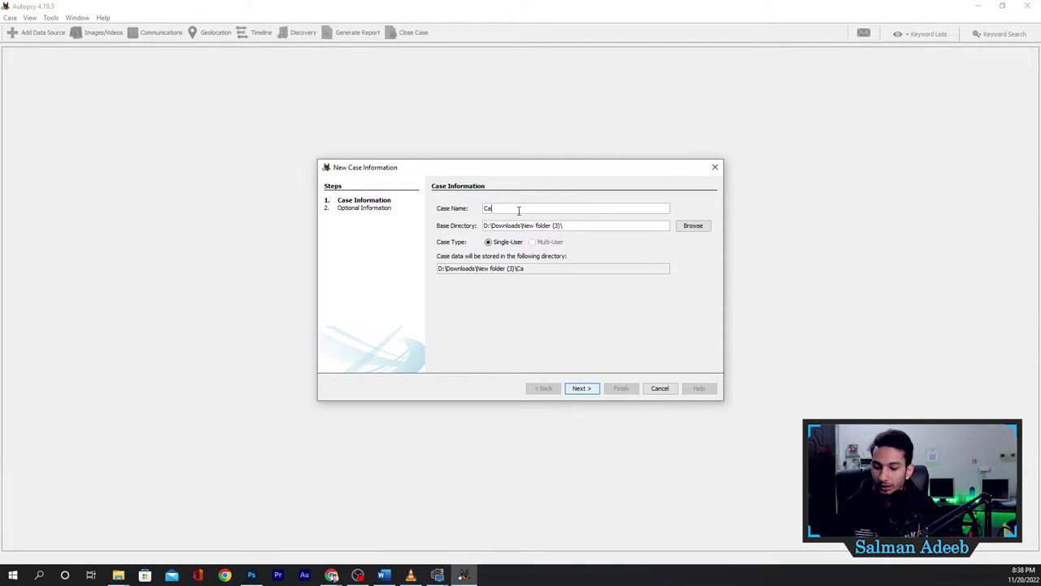
Set the case's base directory to D:\Downloads\New folder (2)\Cas2.
left_click(698, 229)
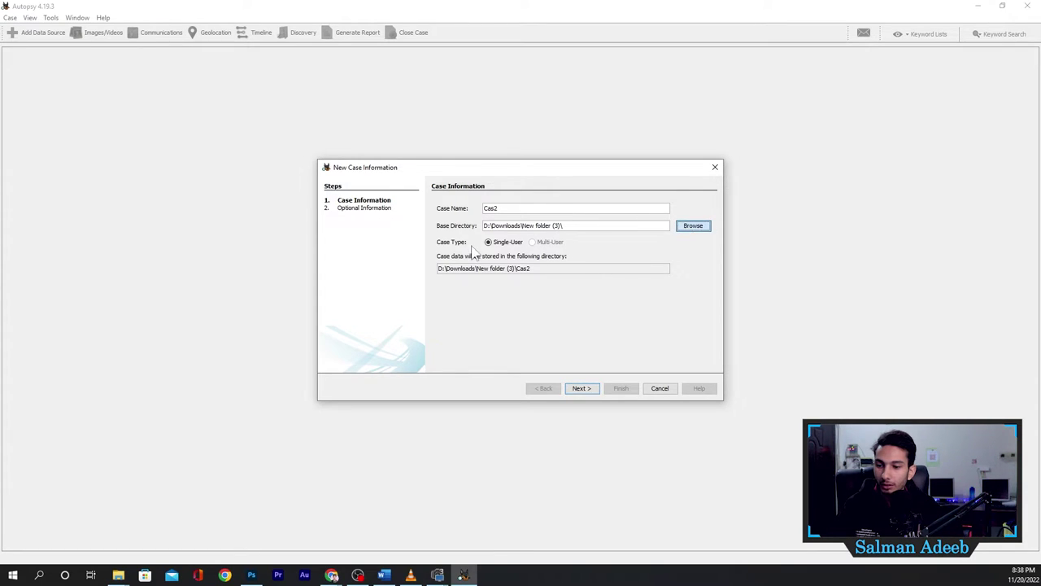
left_click(771, 133)
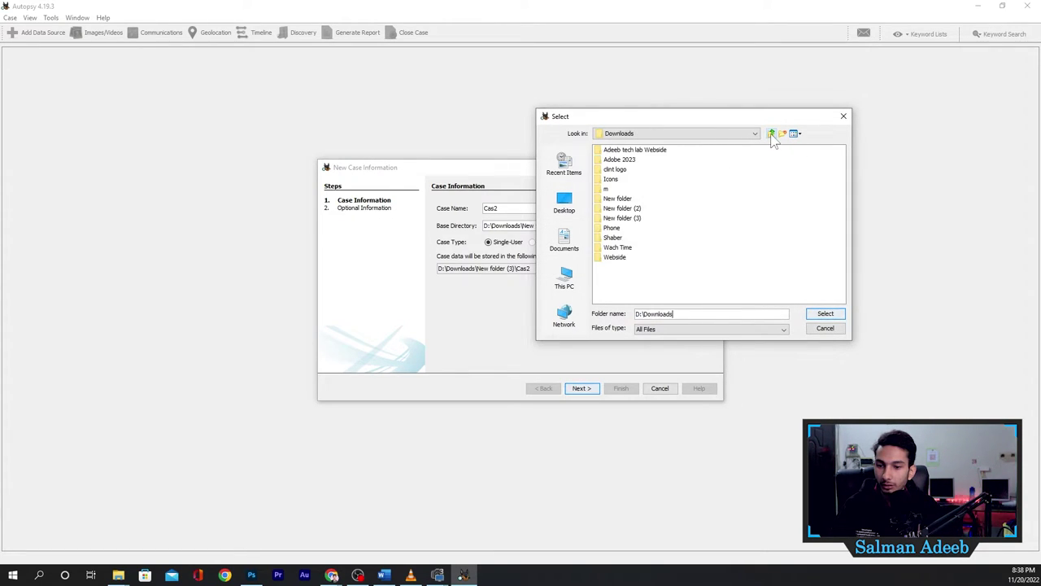
double_click(632, 210)
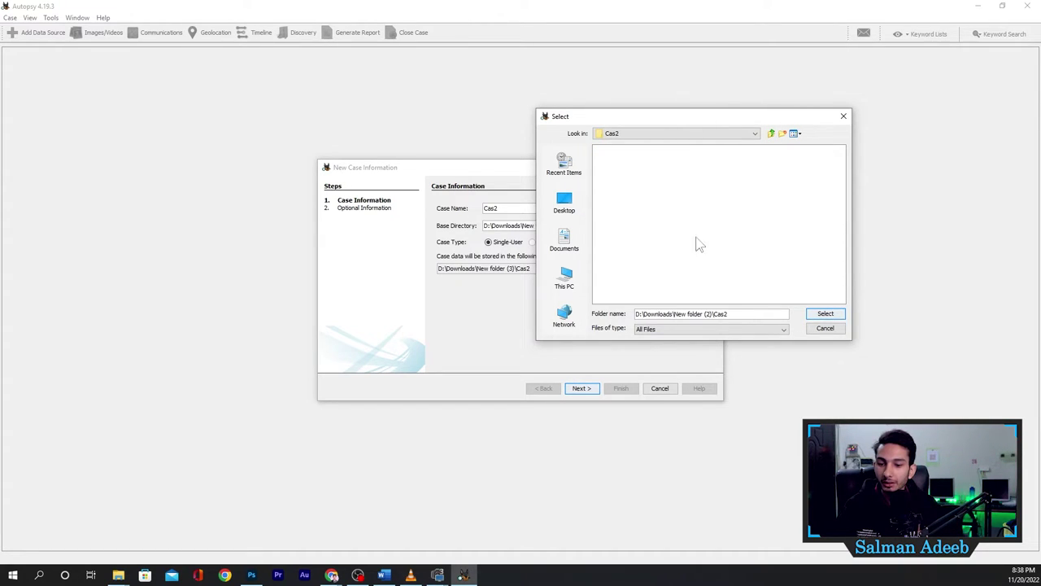
left_click(823, 315)
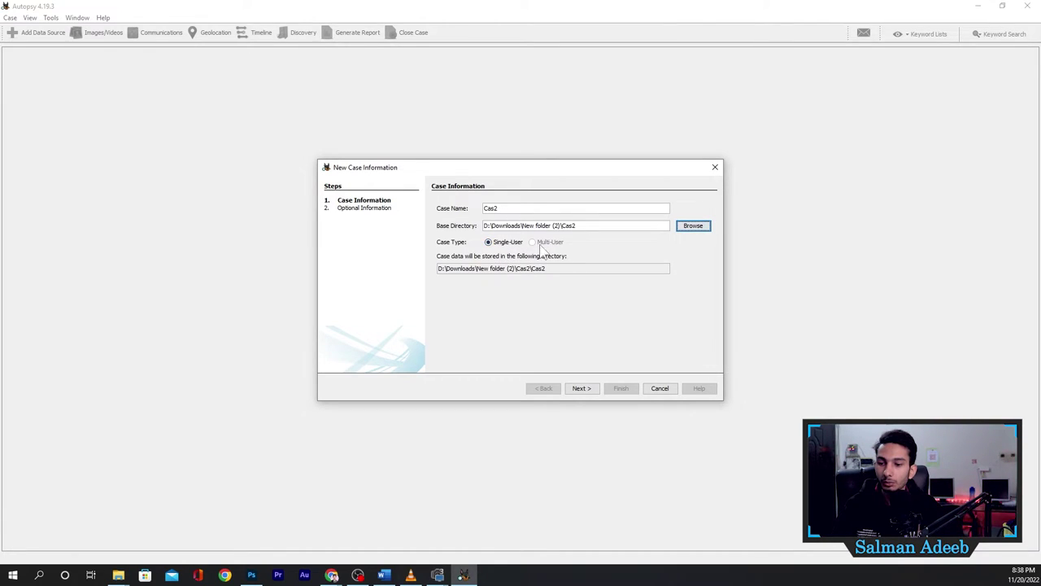
Keep the case type as Single-User, set the case number to Cas2 and finish creating the case.
left_click(504, 242)
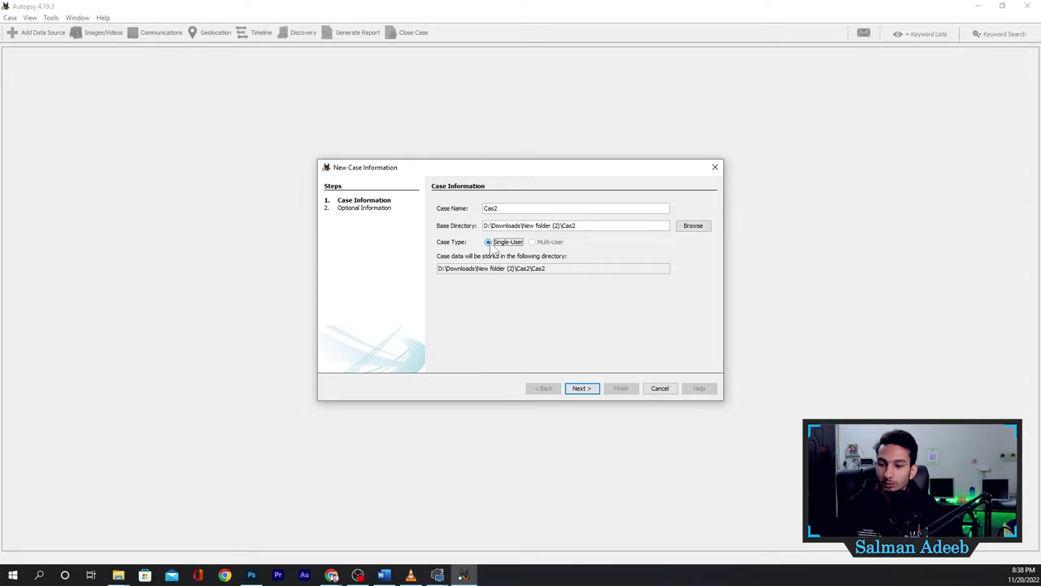
left_click(579, 389)
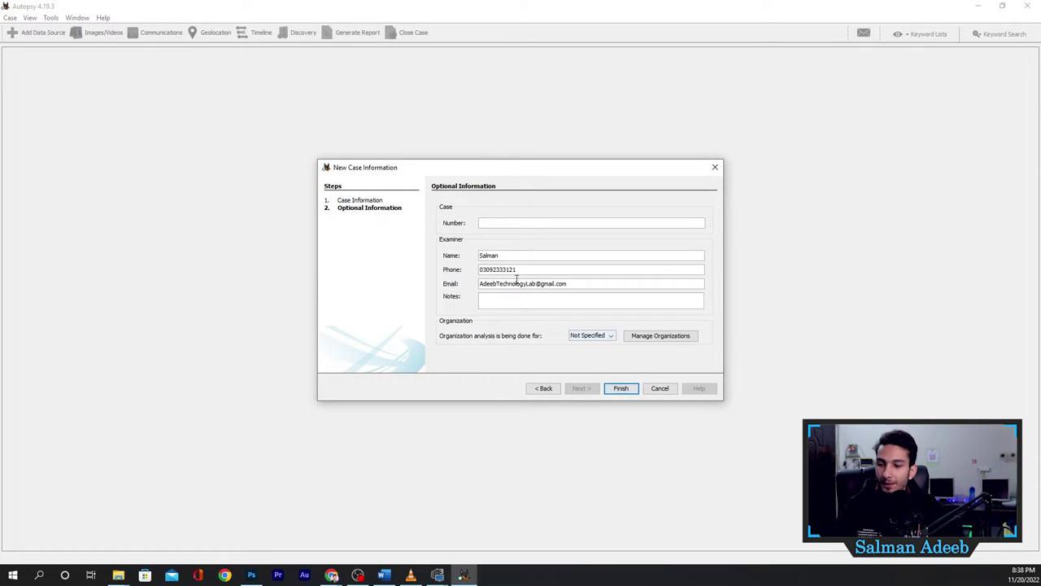
type("Cas2")
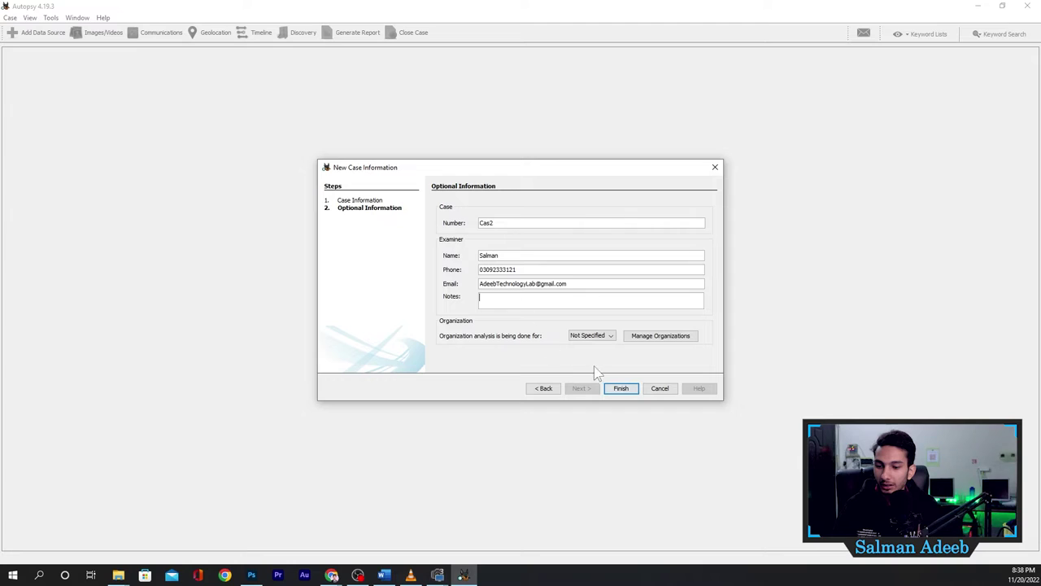
left_click(622, 389)
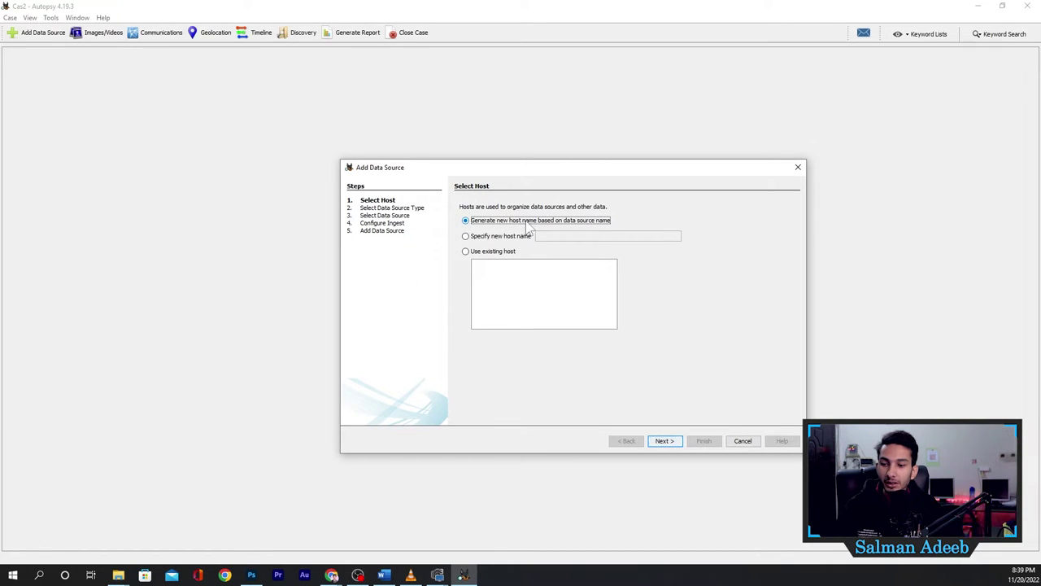
Choose a generated host name and the Disk Image or VM File type, with D:\Downloads\New folder (2)\Cas2\cas2.E01 as the data source.
left_click(672, 442)
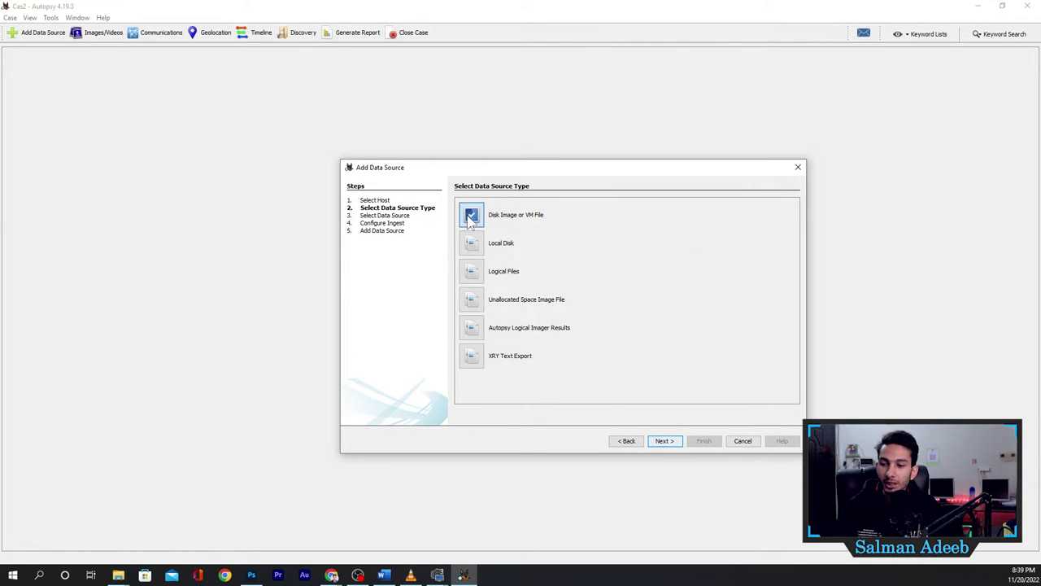
left_click(664, 442)
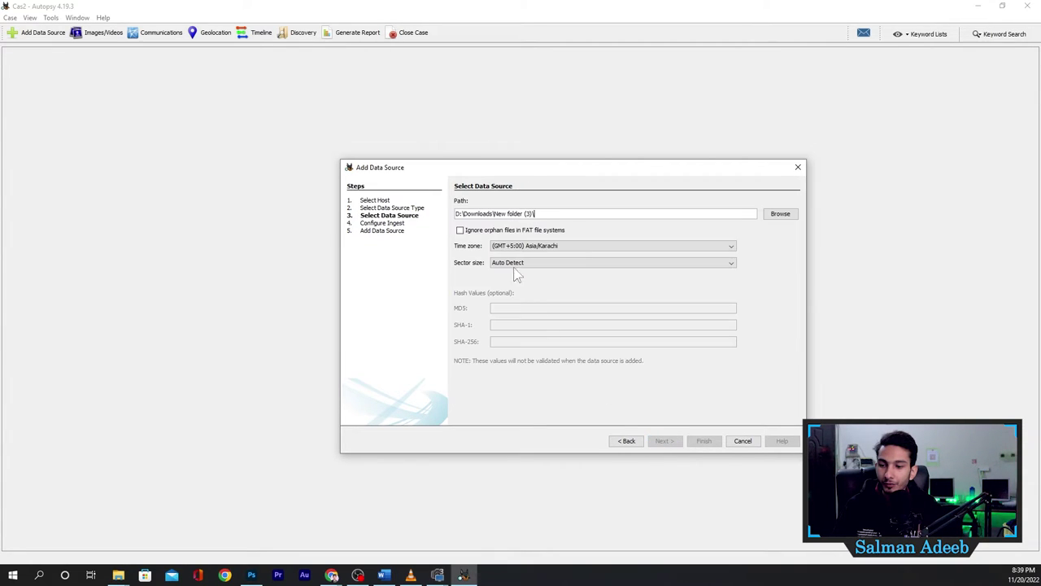
left_click(778, 215)
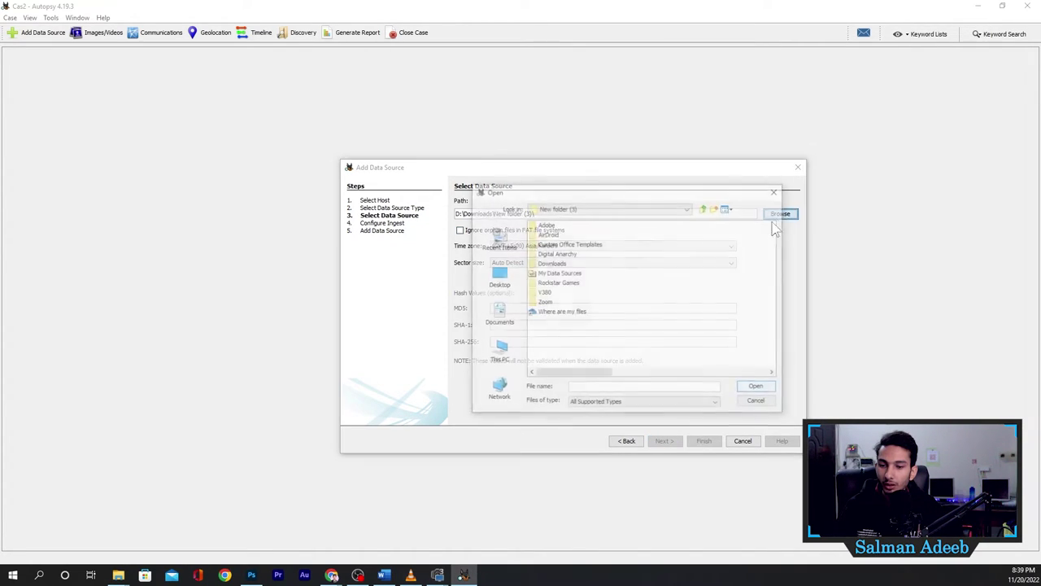
left_click(704, 209)
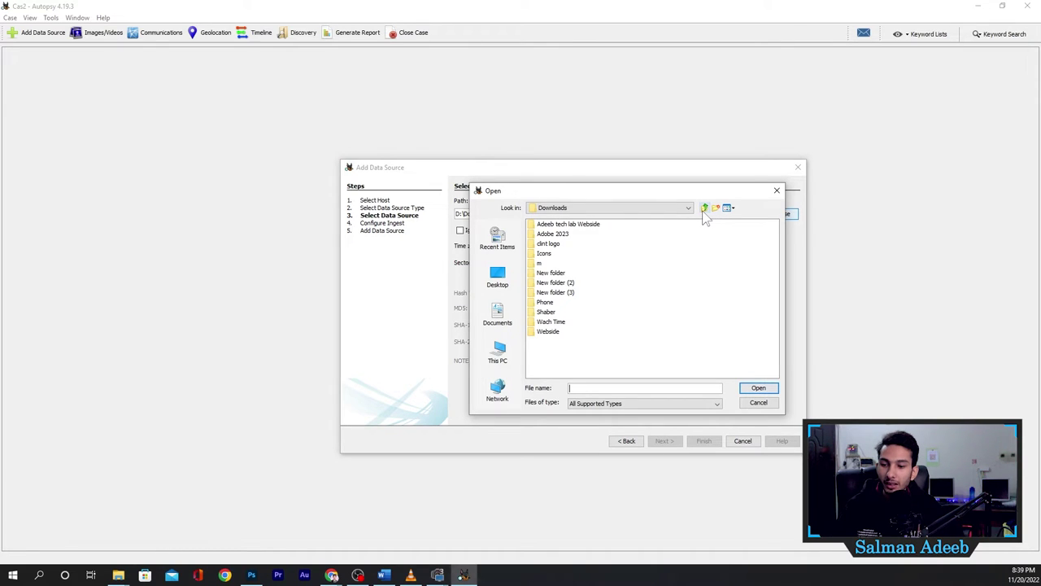
double_click(559, 284)
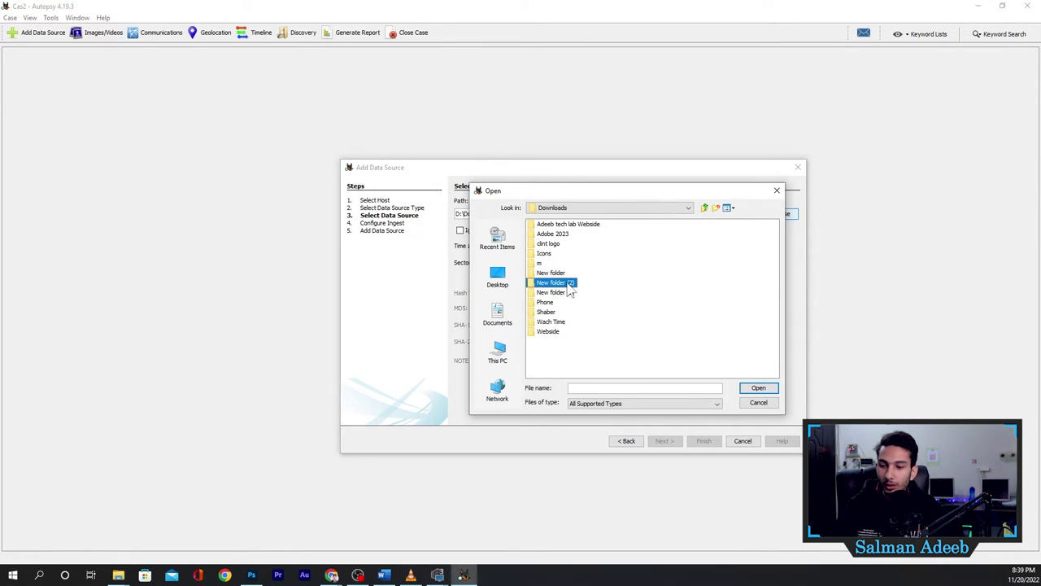
left_click(545, 235)
double_click(545, 235)
left_click(547, 234)
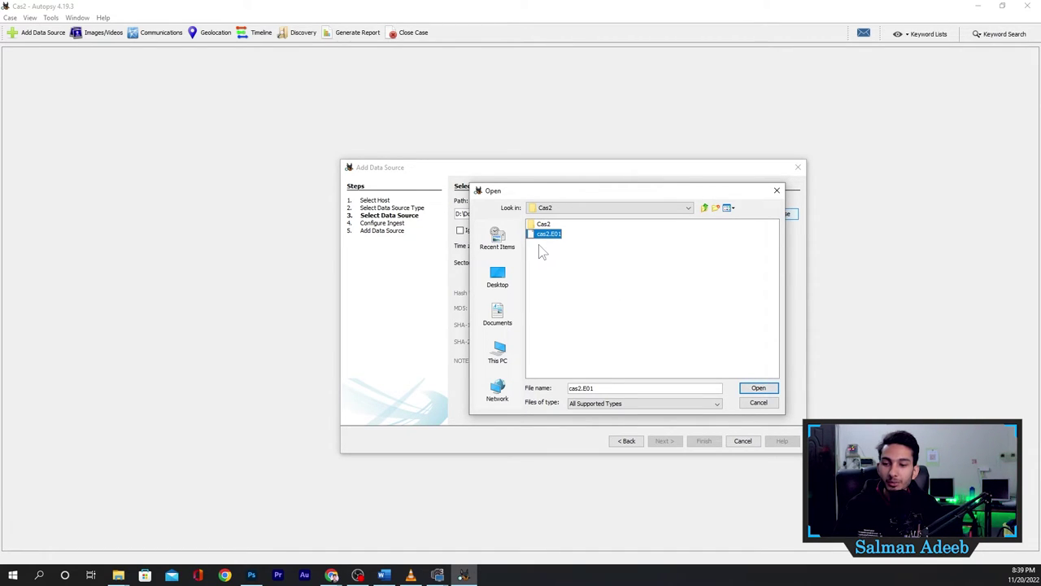
left_click(757, 389)
Set the data source to ignore orphan files in FAT file systems and enable all ingest modules.
left_click(470, 233)
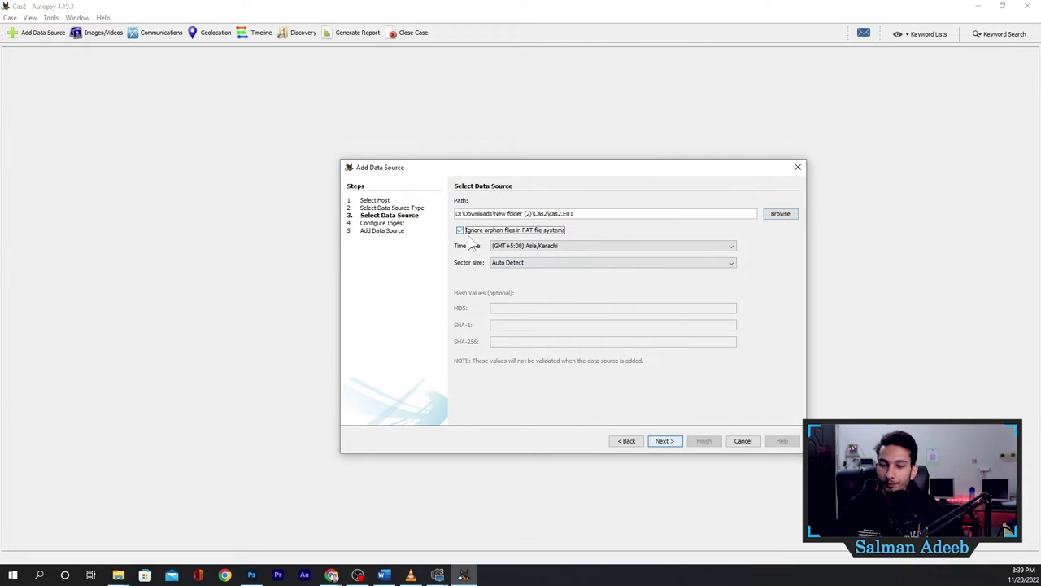
left_click(664, 441)
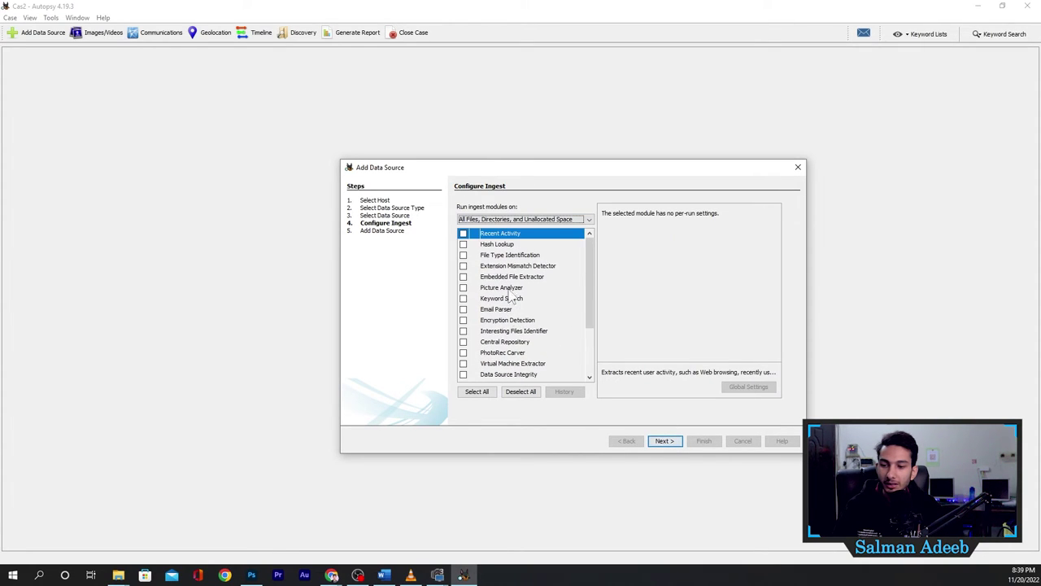
left_click(479, 393)
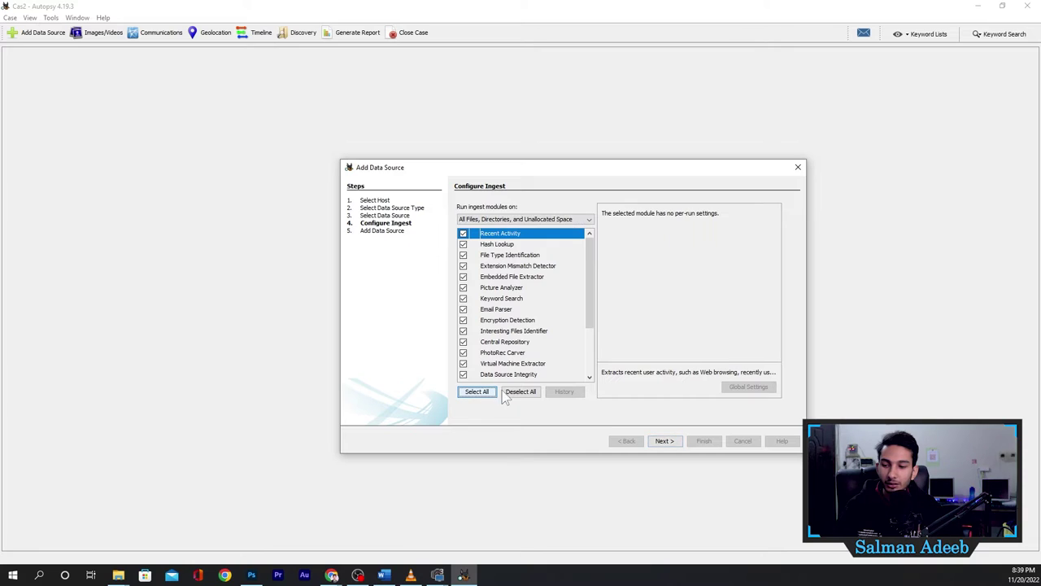
Disable all ingest modules and finish adding the cas2.E01 data source to the case.
left_click(521, 392)
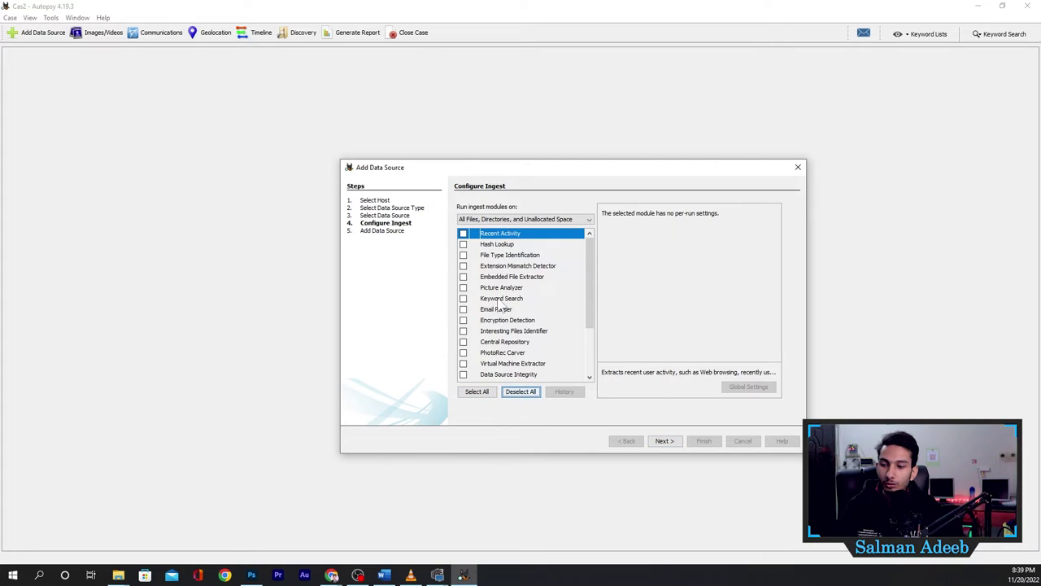
scroll(521, 323, "down", 3)
scroll(520, 323, "up", 3)
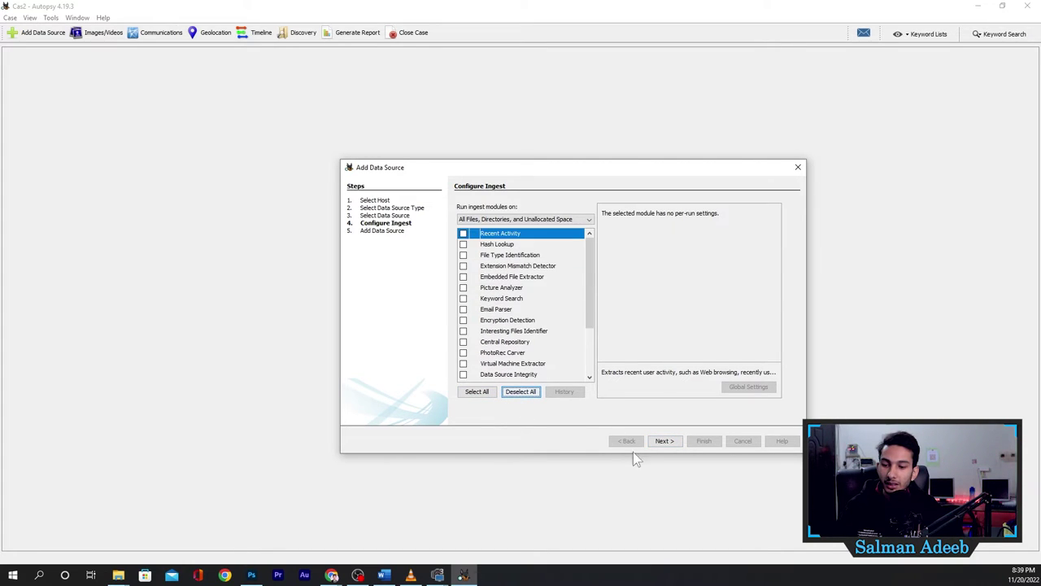
left_click(665, 441)
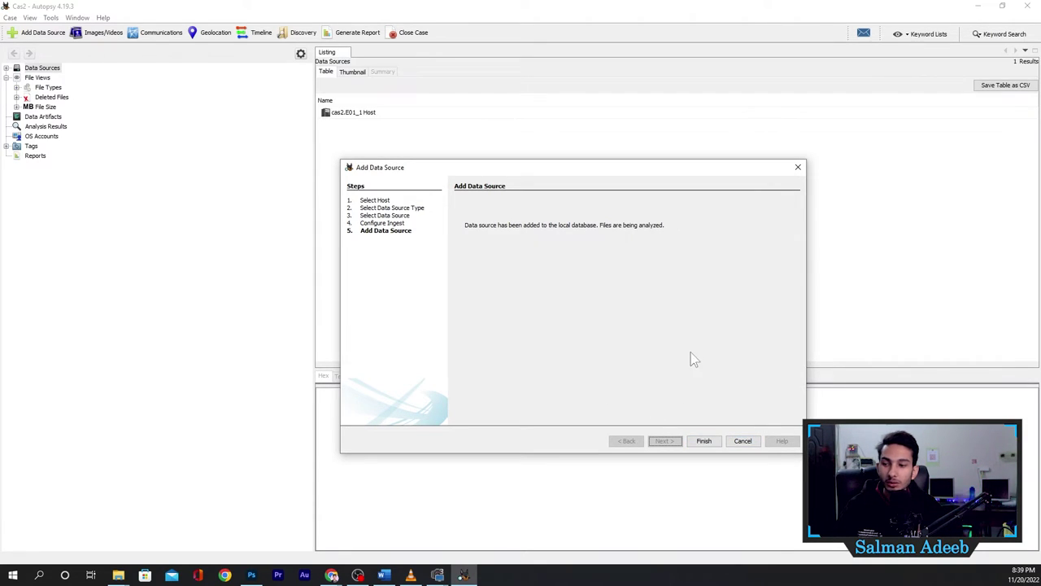
left_click(704, 441)
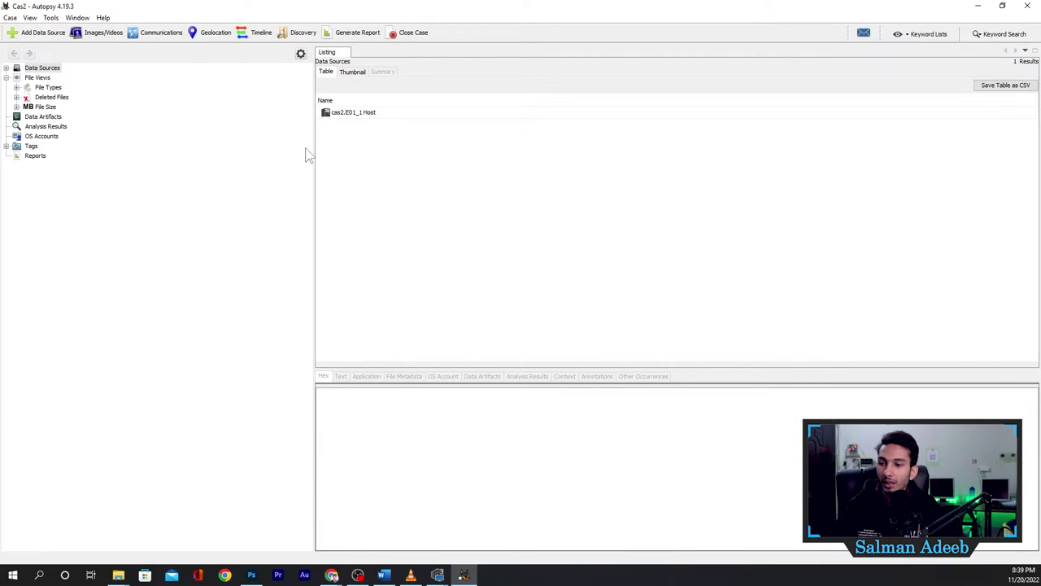
Switch to Word to review Question 1 about viewing the files originally copied to the USB, and return to Autopsy.
left_click(386, 576)
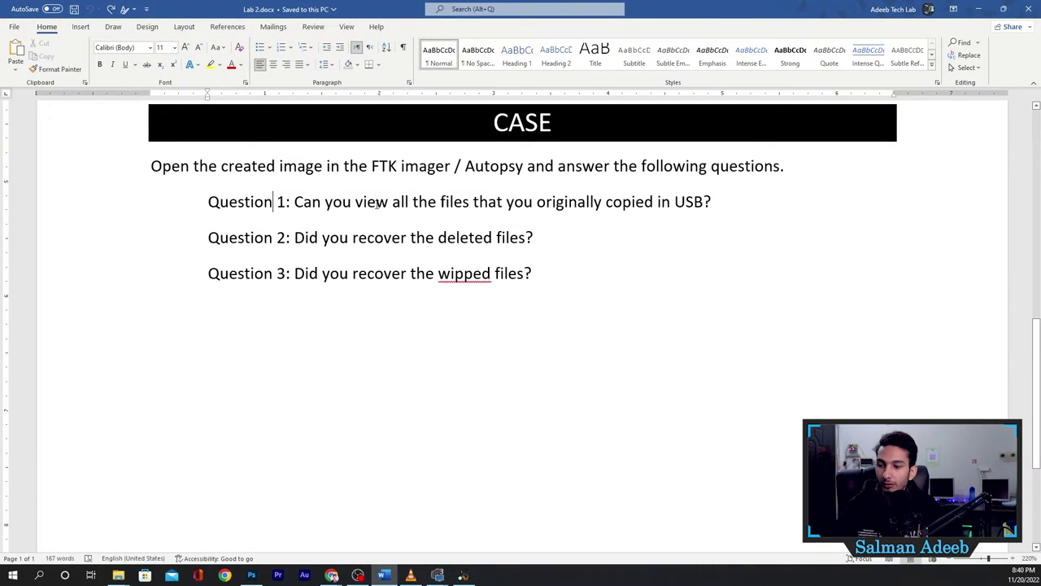
left_click_drag(356, 203, 410, 204)
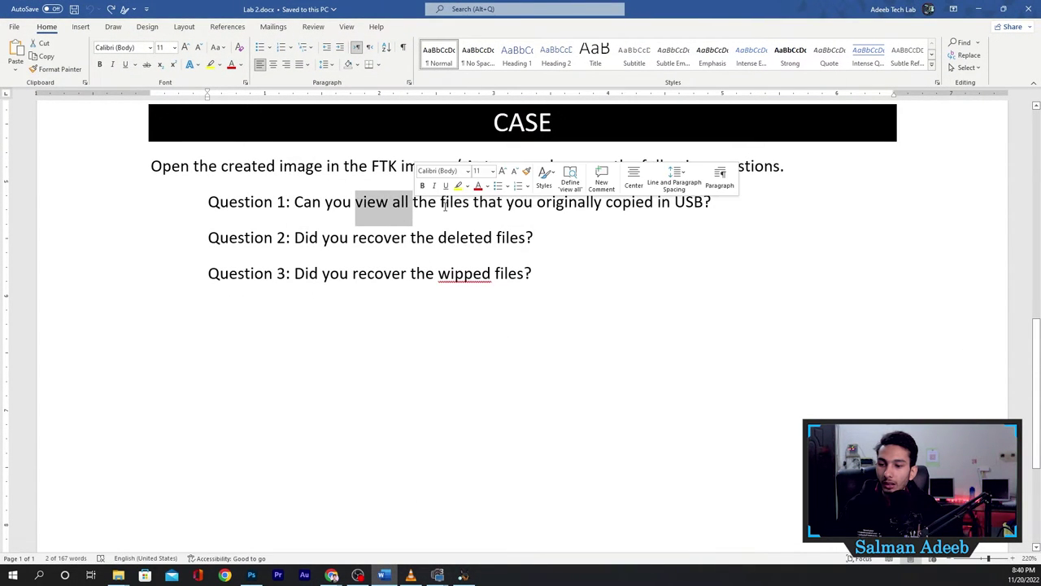
double_click(456, 203)
left_click(978, 9)
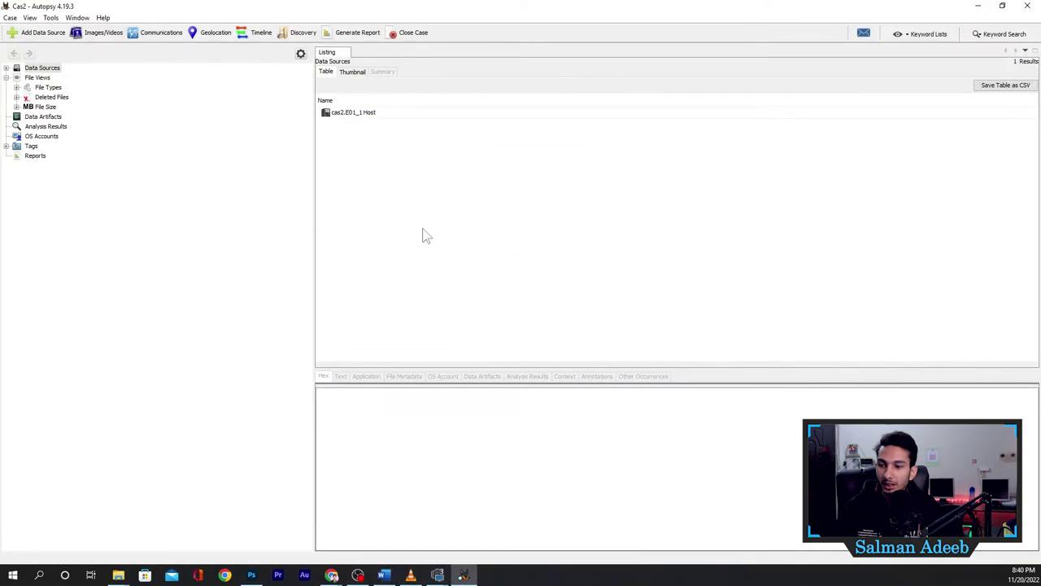
Browse the cas2.E01 image into its FAT32 volume vol2 and inspect Doc1.docx and the wiped file whose name ends in 002.0x0.
double_click(388, 114)
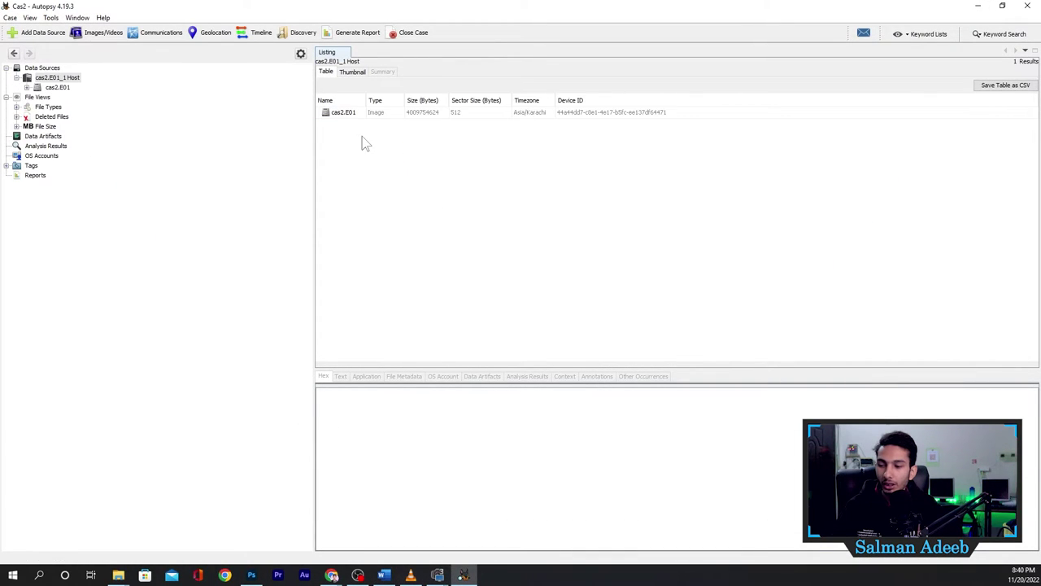
double_click(350, 115)
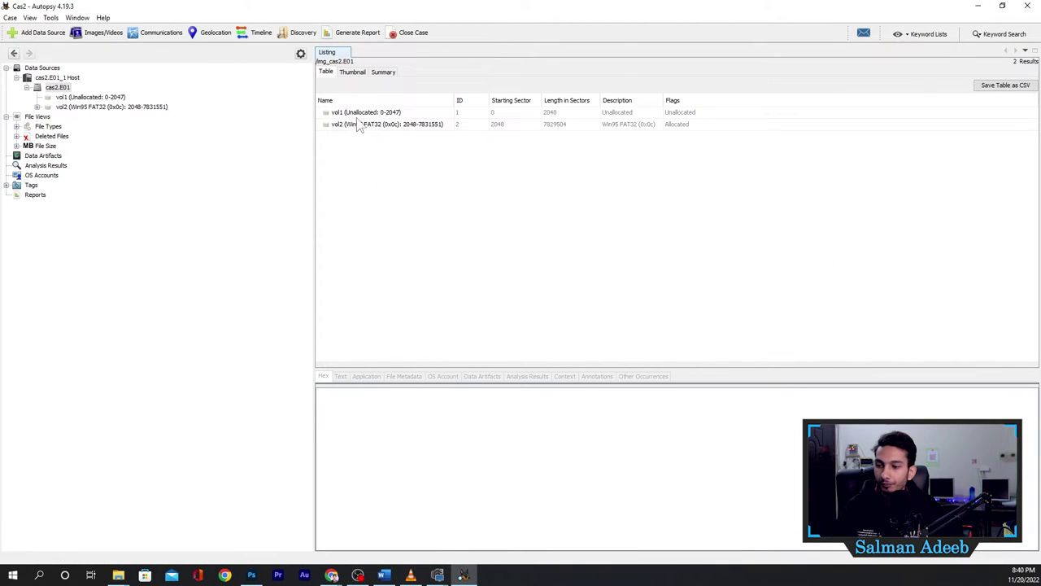
left_click(358, 114)
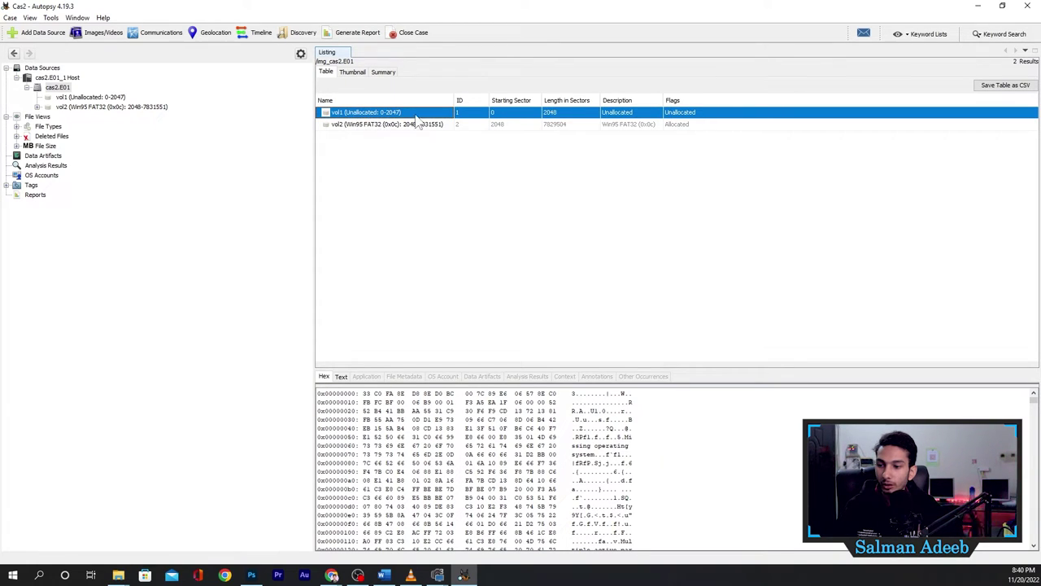
left_click(342, 127)
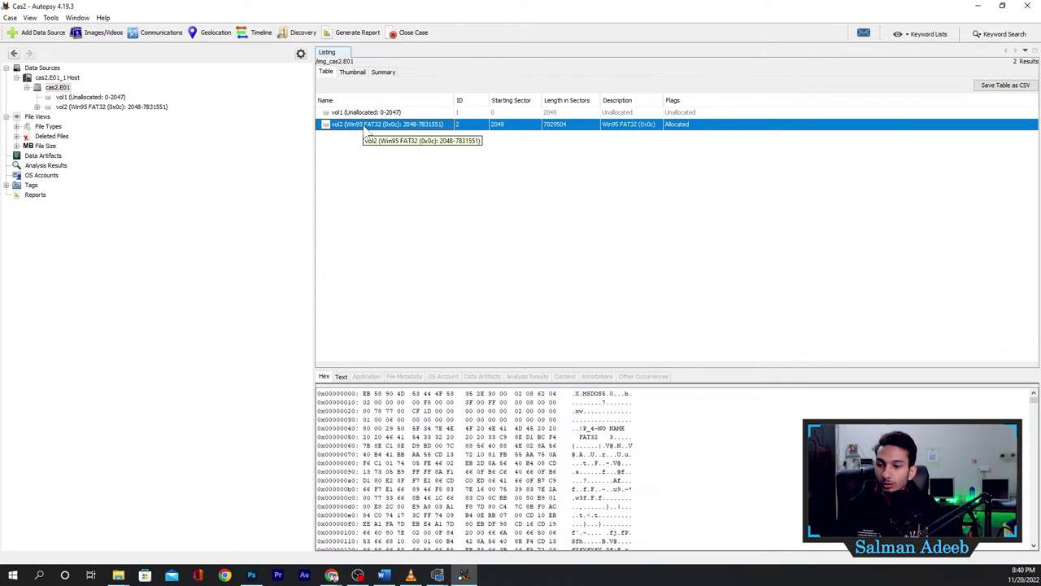
double_click(366, 128)
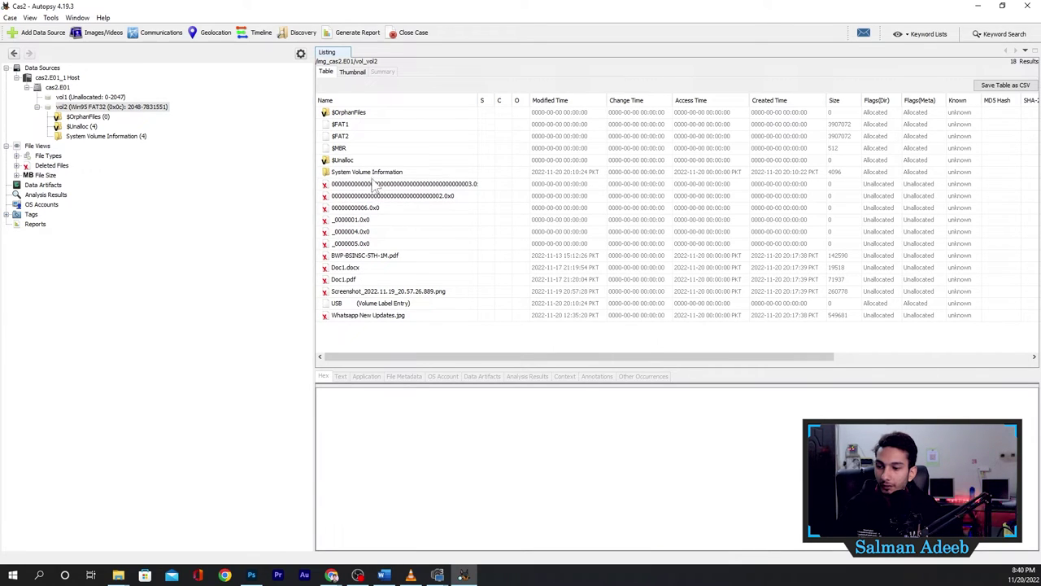
left_click(353, 268)
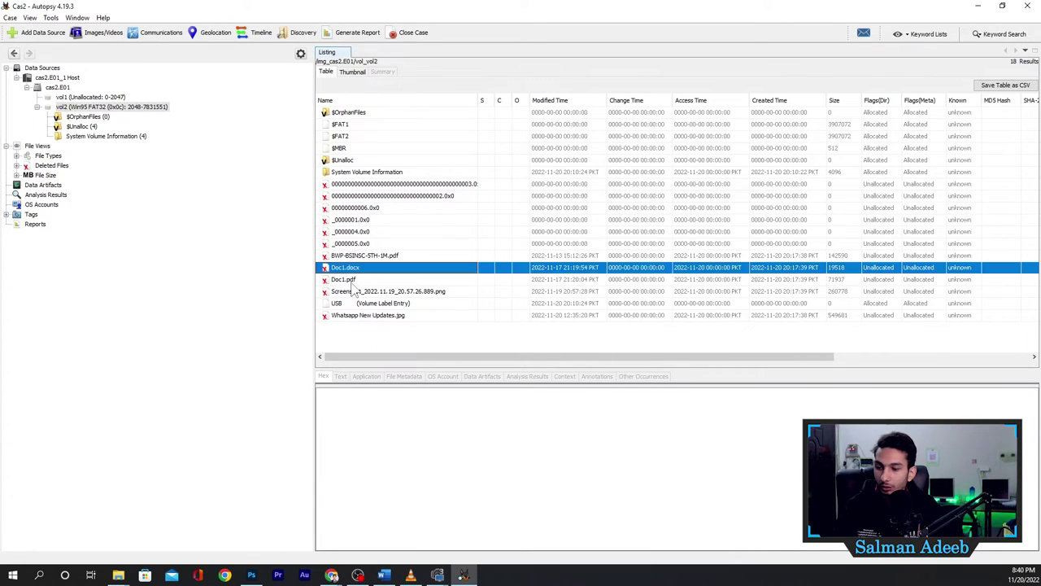
left_click(382, 196)
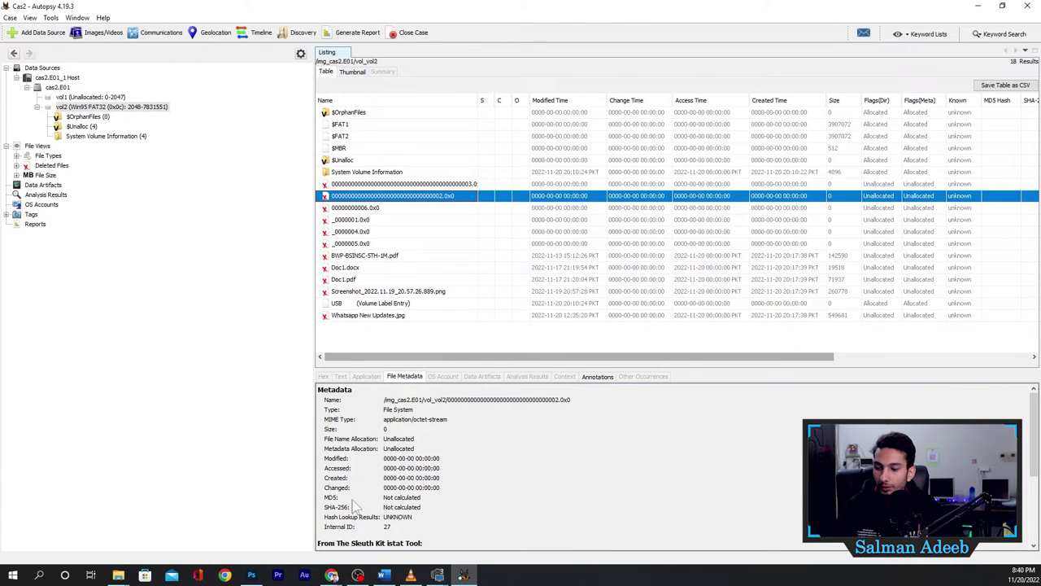
Switch to Word and review Questions 1 and 2 on viewing the original files and recovering the deleted ones.
left_click(383, 575)
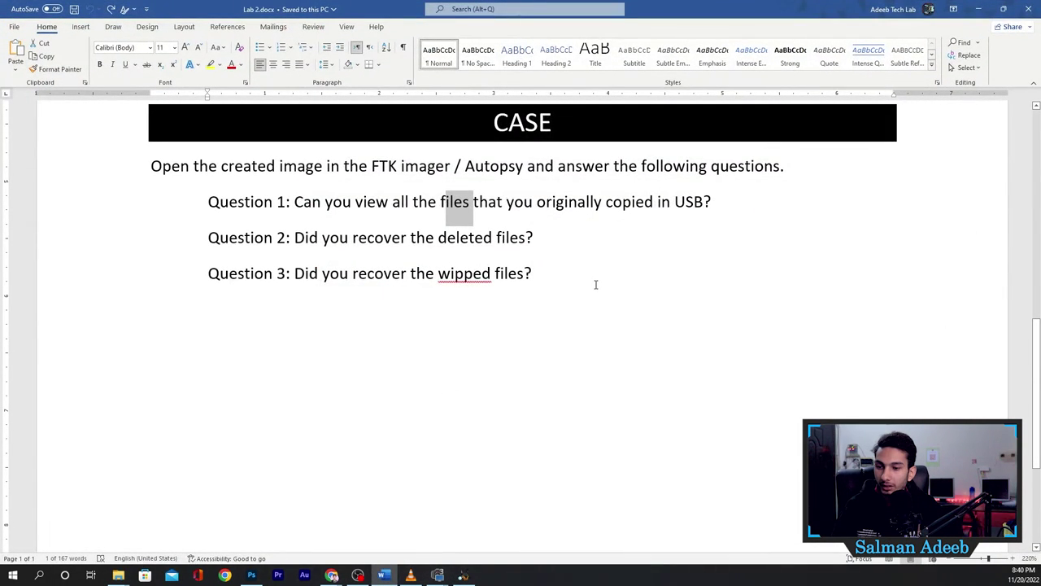
left_click(553, 275)
scroll(300, 334, "up", 2)
left_click(88, 329)
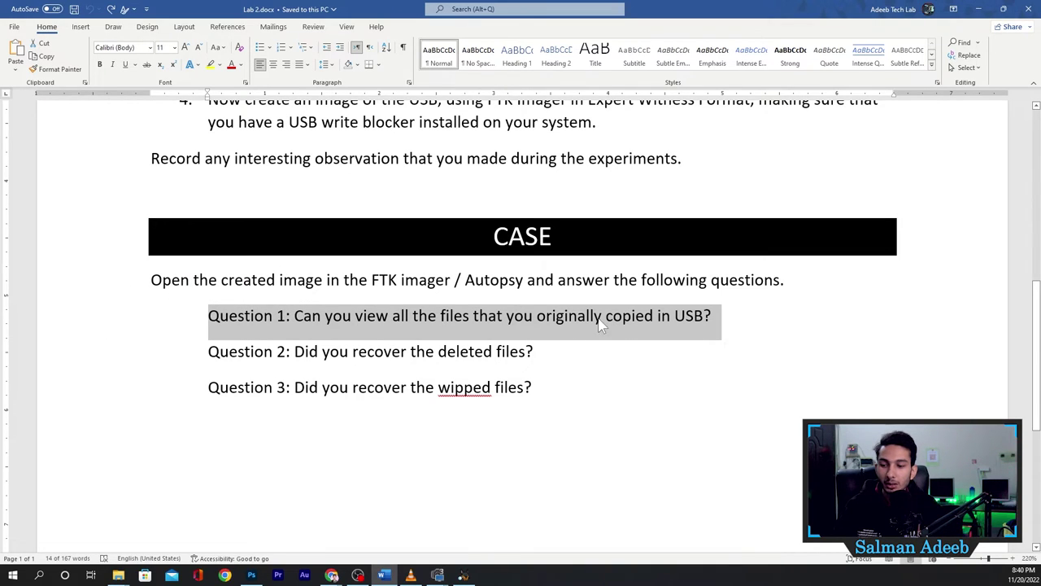
left_click(450, 322)
left_click(89, 360)
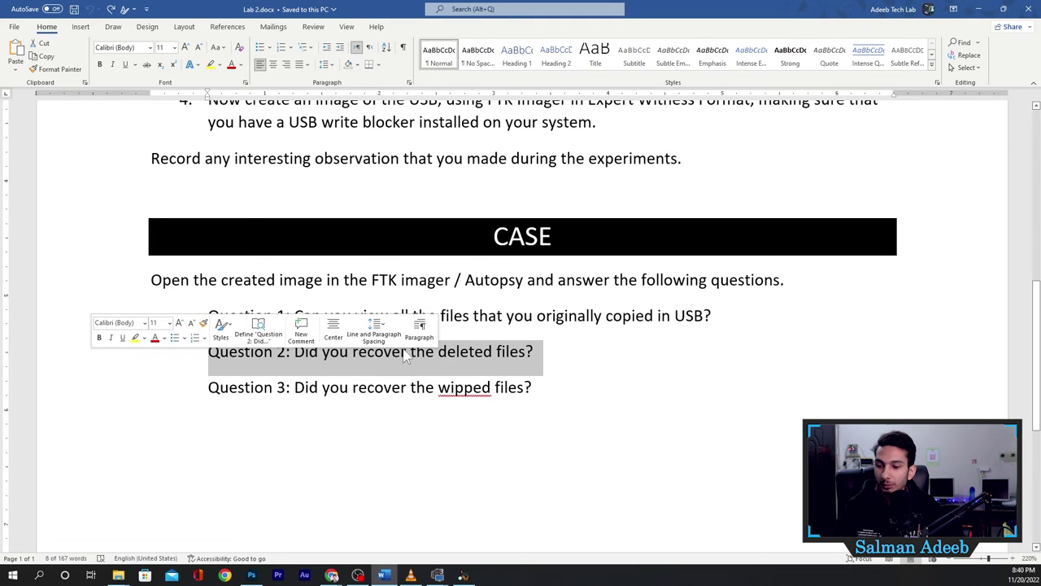
left_click(482, 351)
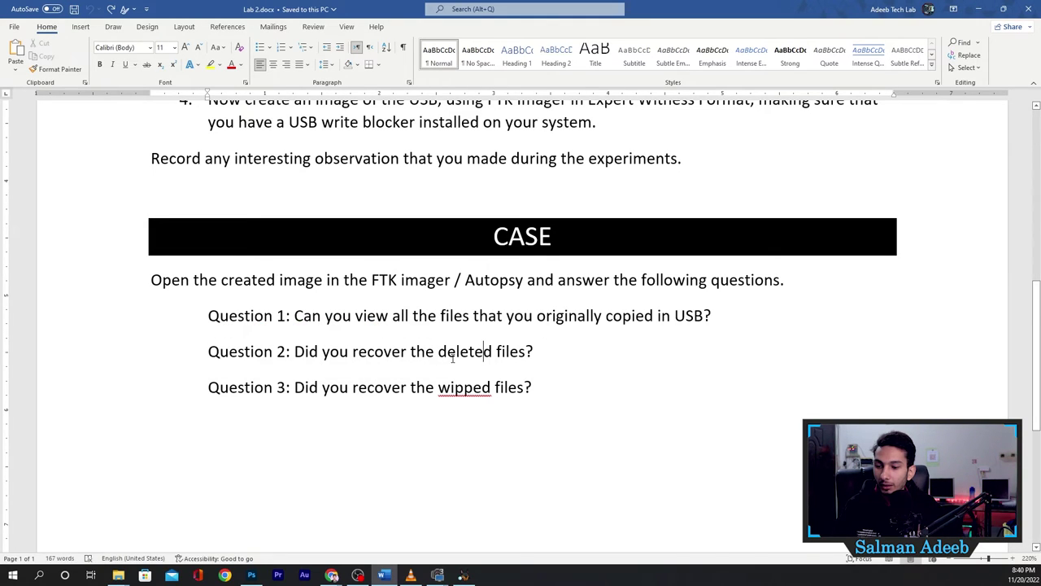
left_click_drag(420, 350, 480, 356)
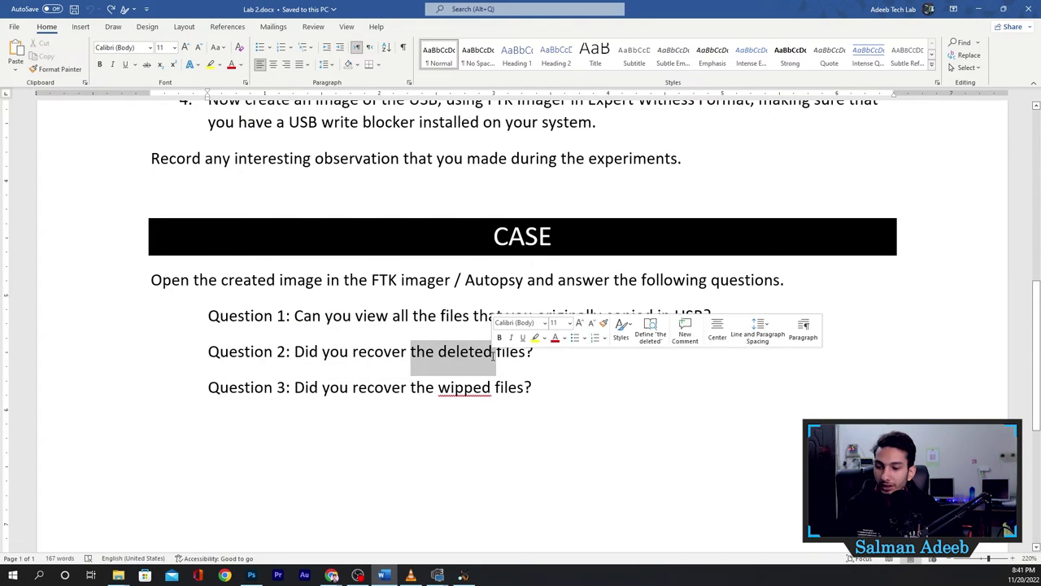
Switch to Autopsy and preview the deleted WhatsApp image, screenshot, Doc1.pdf, Doc1.docx and BWP-BSINSC-5TH-1M.pdf in vol2.
left_click(463, 575)
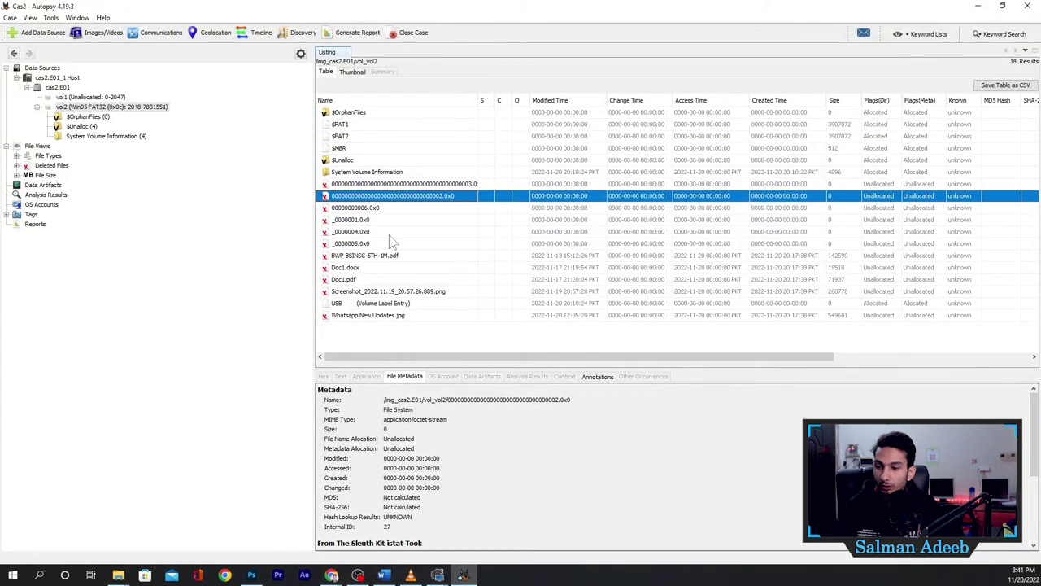
left_click(355, 317)
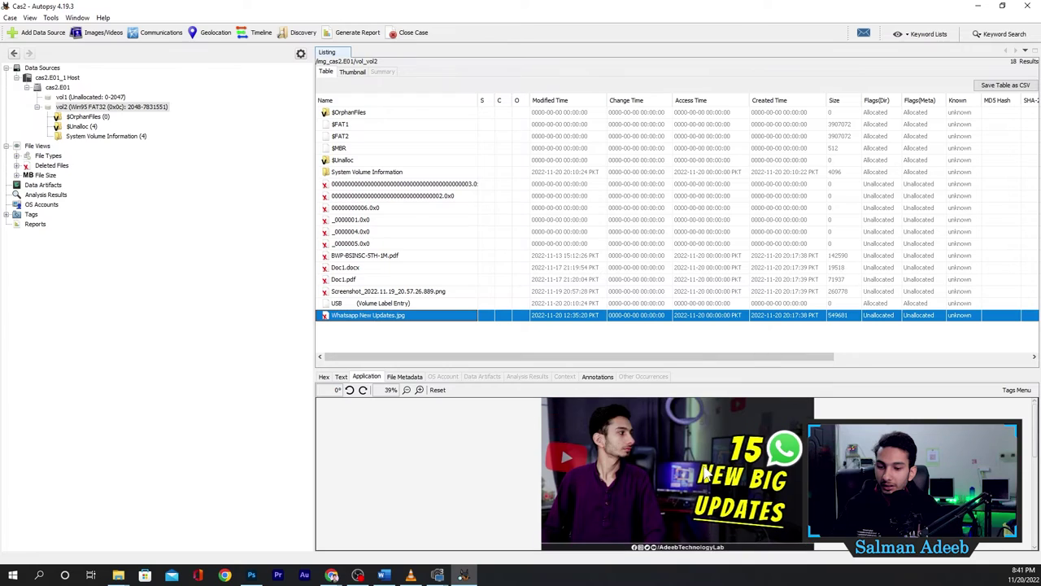
left_click(354, 293)
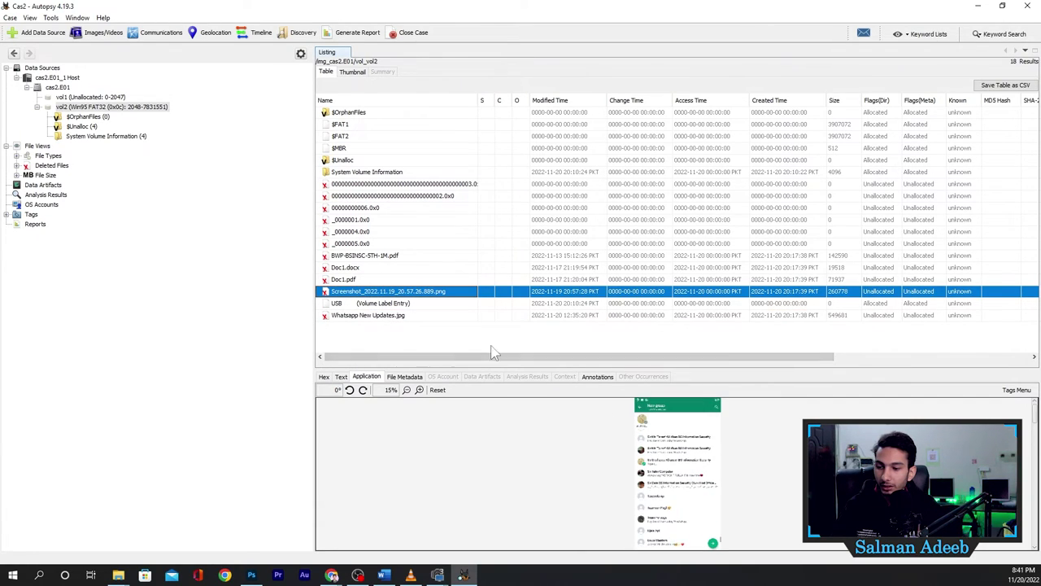
left_click(360, 280)
left_click(358, 269)
left_click(363, 256)
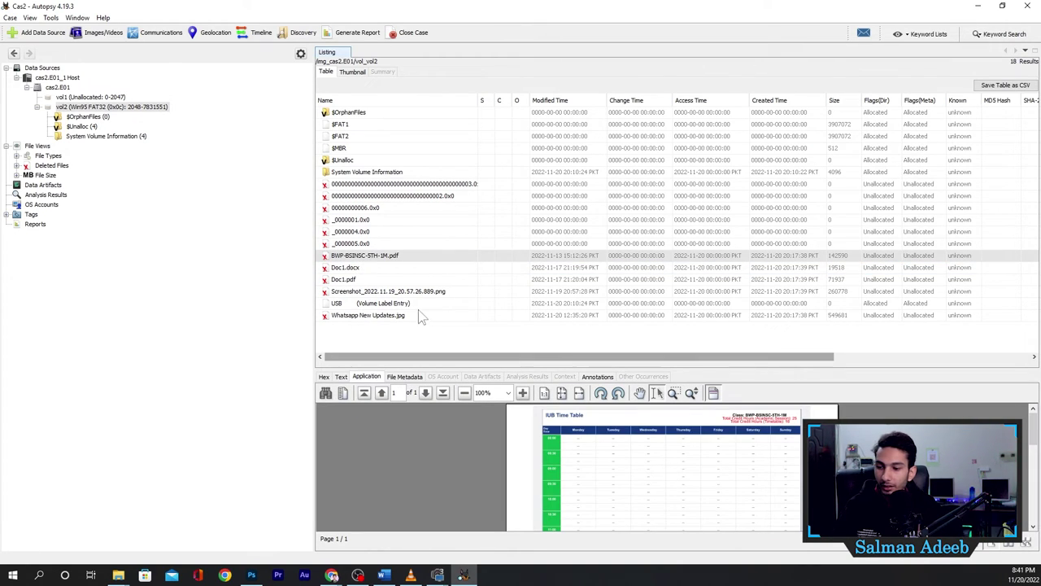
scroll(1032, 462, "down", 3)
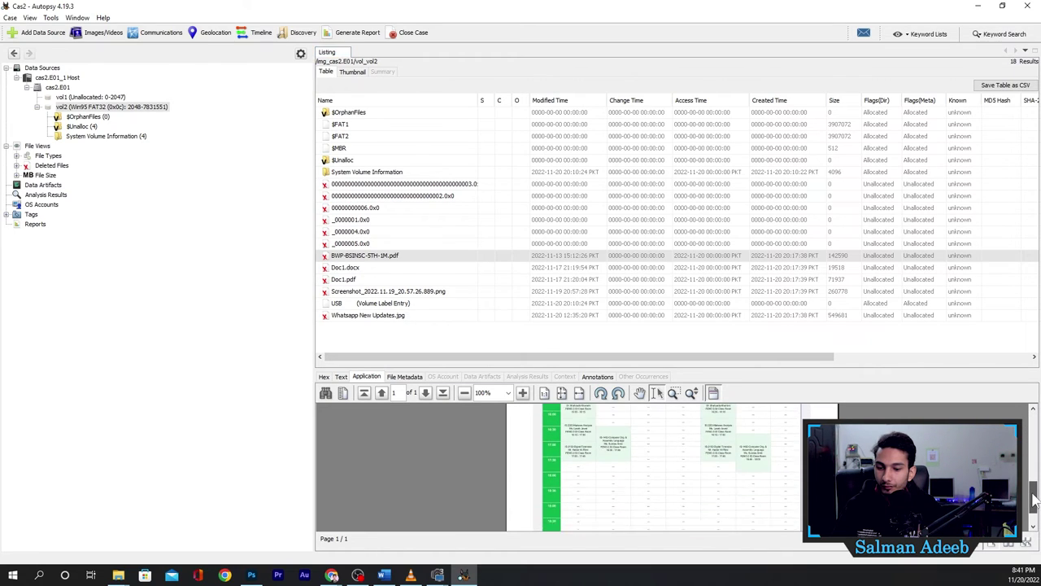
Recheck the contents of the deleted Doc1.docx, Doc1.pdf and Whatsapp New Updates.jpg.
left_click(355, 268)
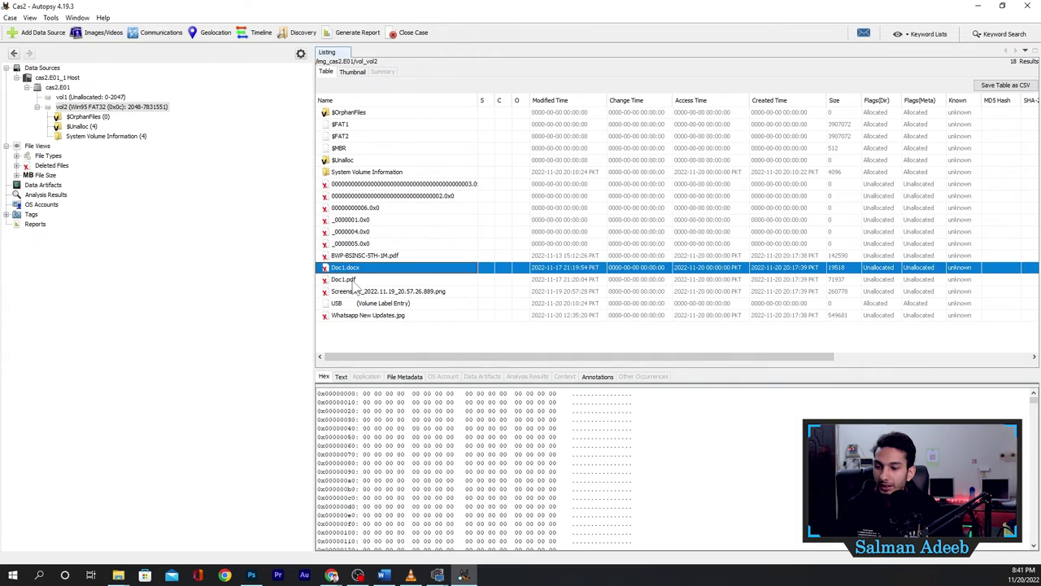
left_click(359, 279)
left_click(365, 318)
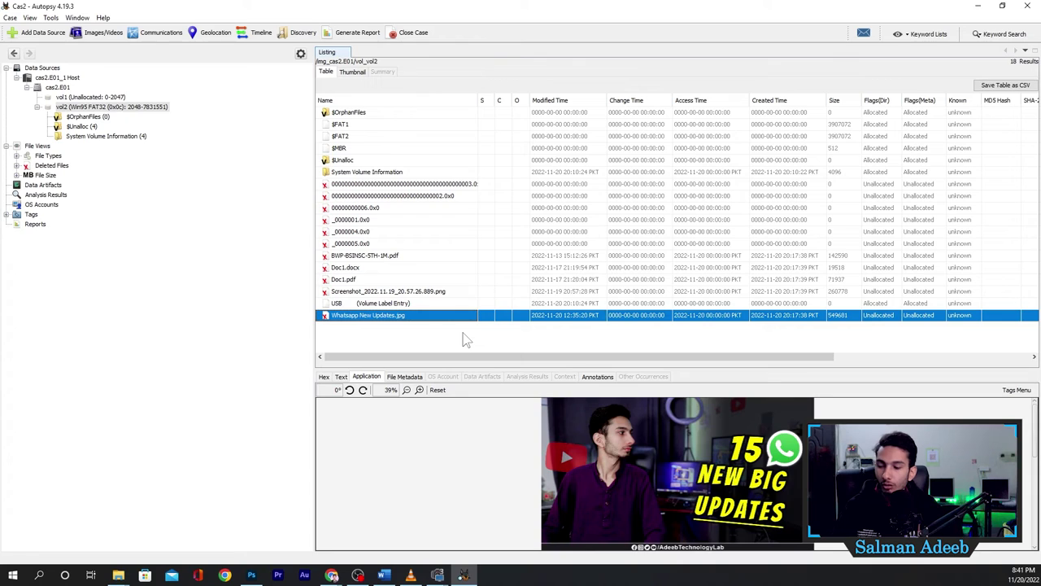